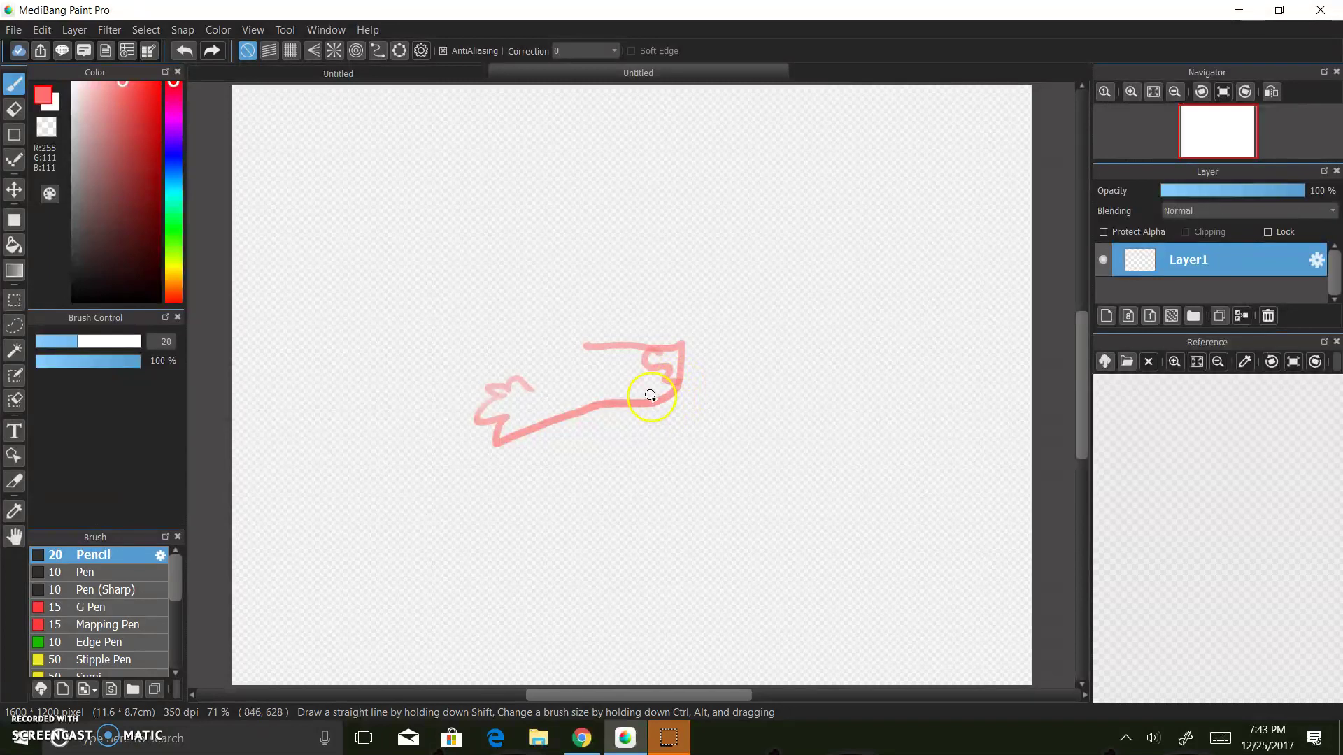
Step: Sketch the head above the jaw in light red pencil: forehead, back of the head, pointed ear, spiky hair tuft and eye
mouse_move(626, 340)
mouse_down()
mouse_move(624, 300)
mouse_move(509, 310)
mouse_up()
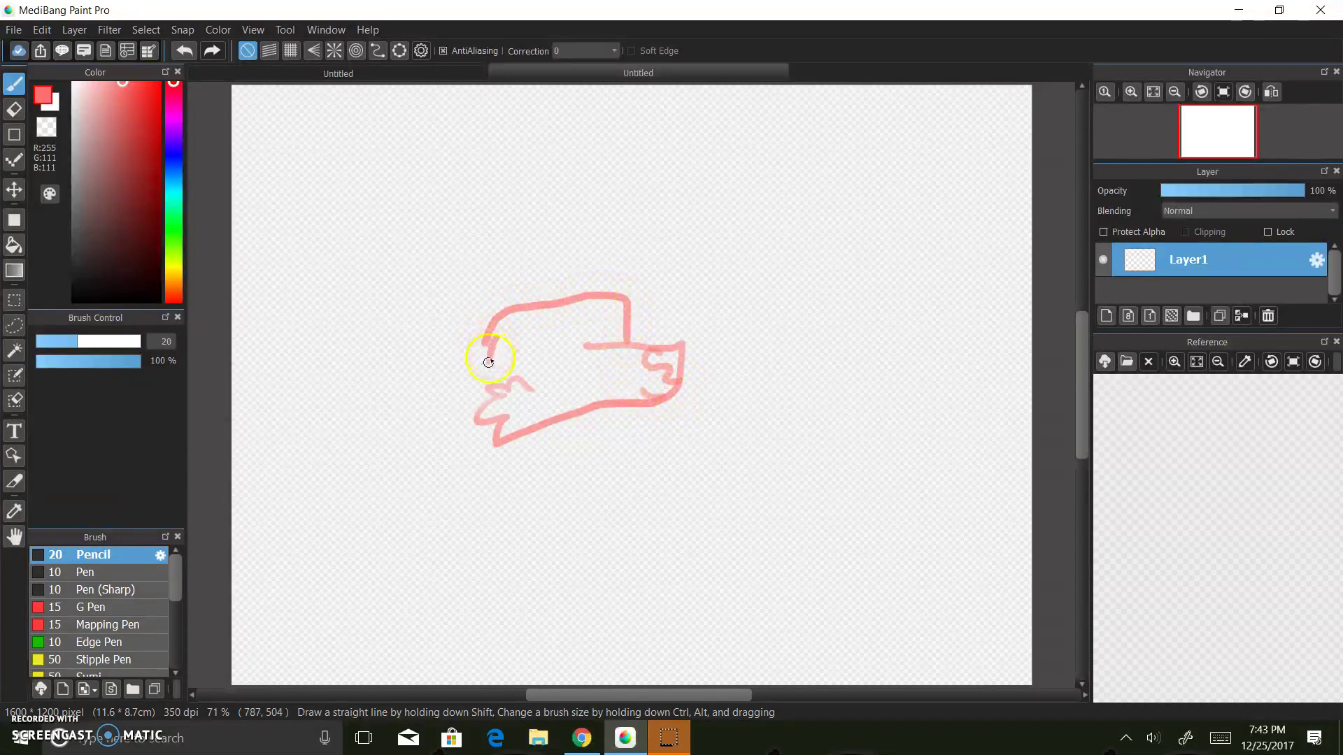
mouse_move(492, 367)
mouse_down()
mouse_move(508, 318)
mouse_move(549, 289)
mouse_move(523, 316)
mouse_up()
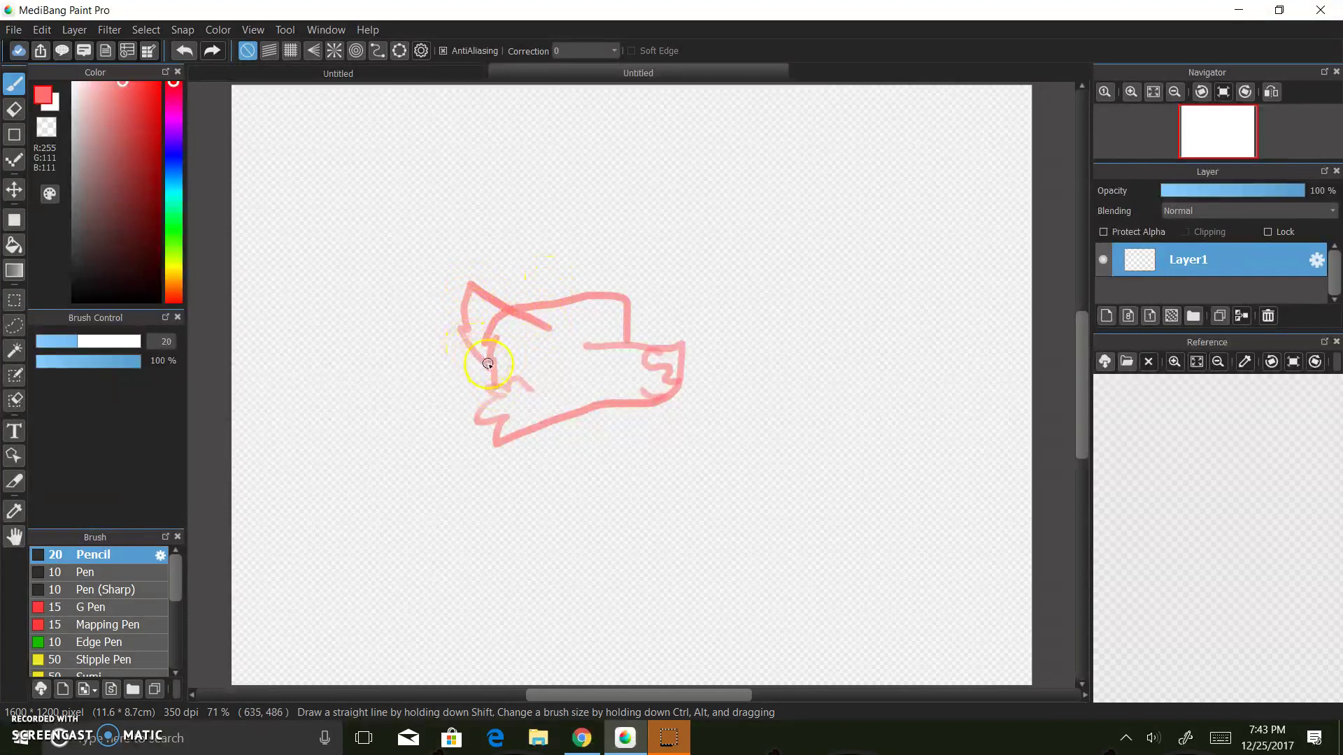
mouse_move(502, 310)
mouse_down()
mouse_move(525, 285)
mouse_move(578, 282)
mouse_up()
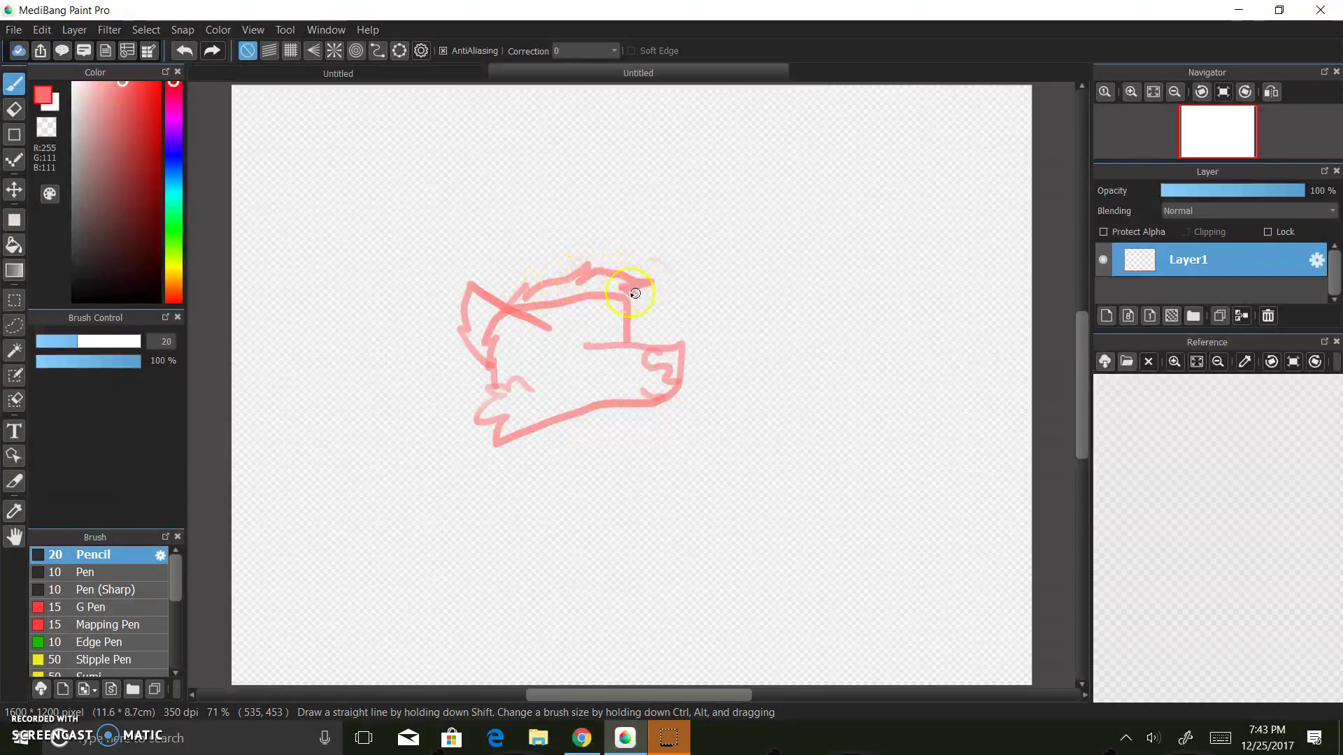
mouse_move(534, 291)
mouse_down()
mouse_move(560, 258)
mouse_move(575, 270)
mouse_up()
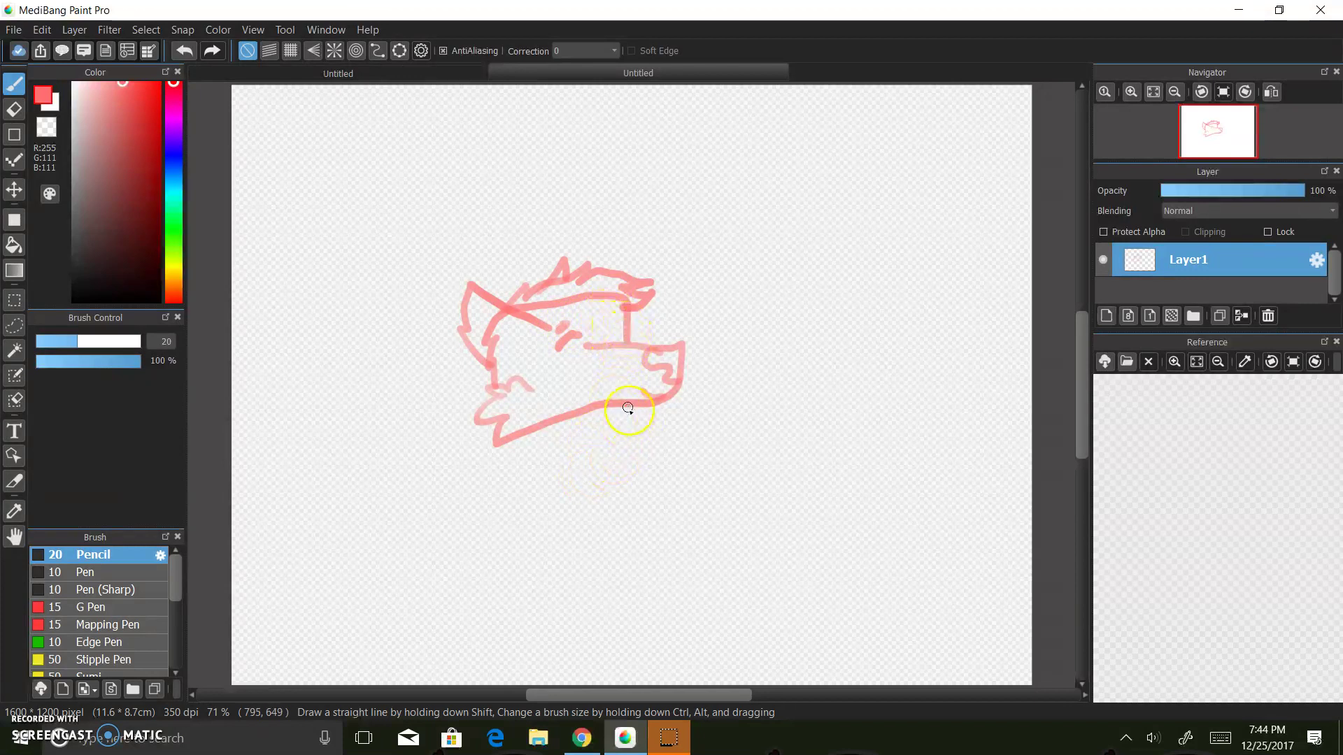
Step: Set the brush colour to light red (R 255, G 109, B 107) and sketch a pointed collar under the jaw
right_click(631, 428)
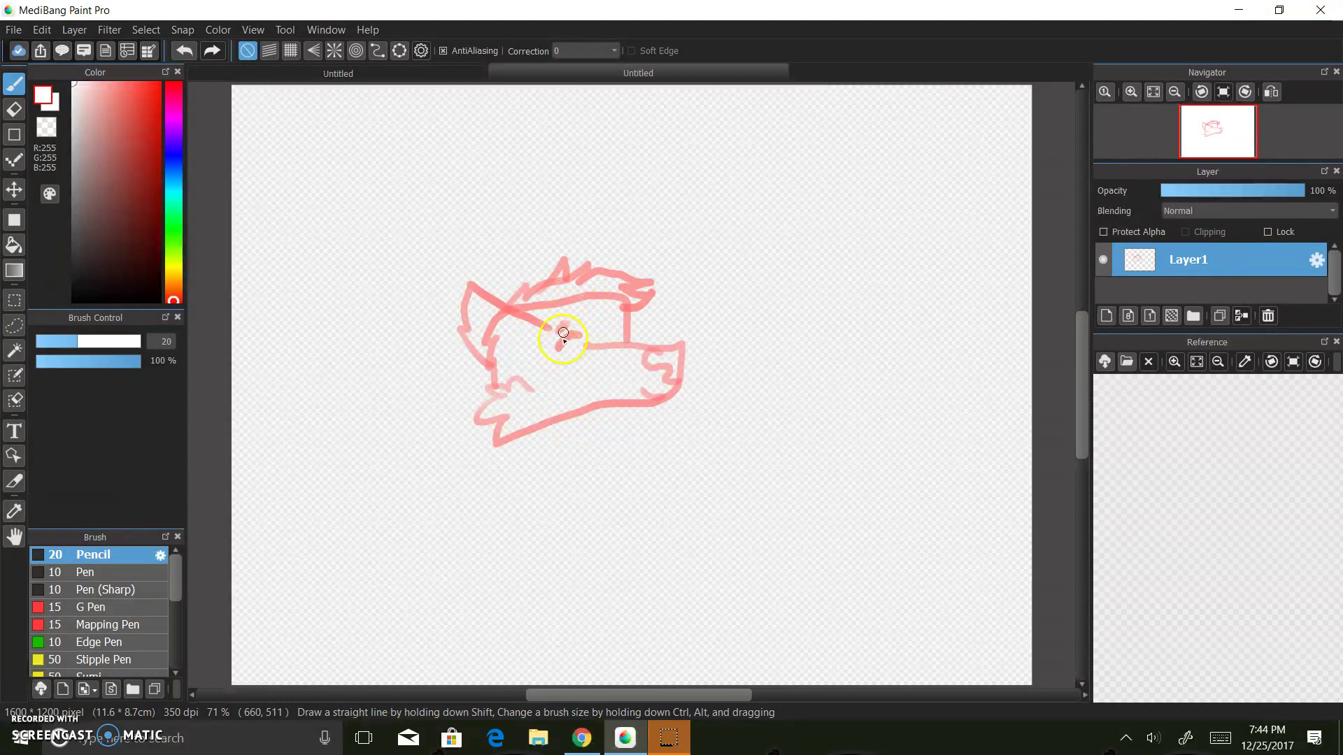
alt+click(594, 294)
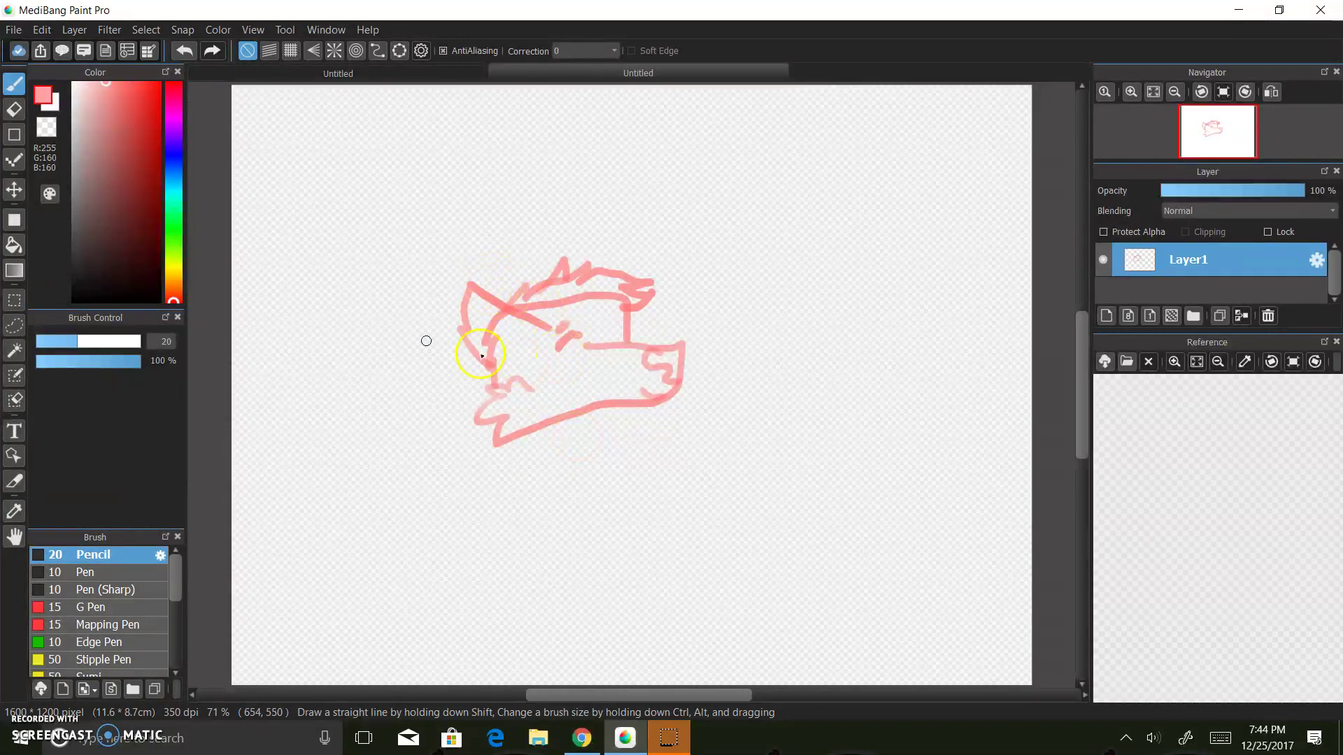
drag(117, 108, 123, 82)
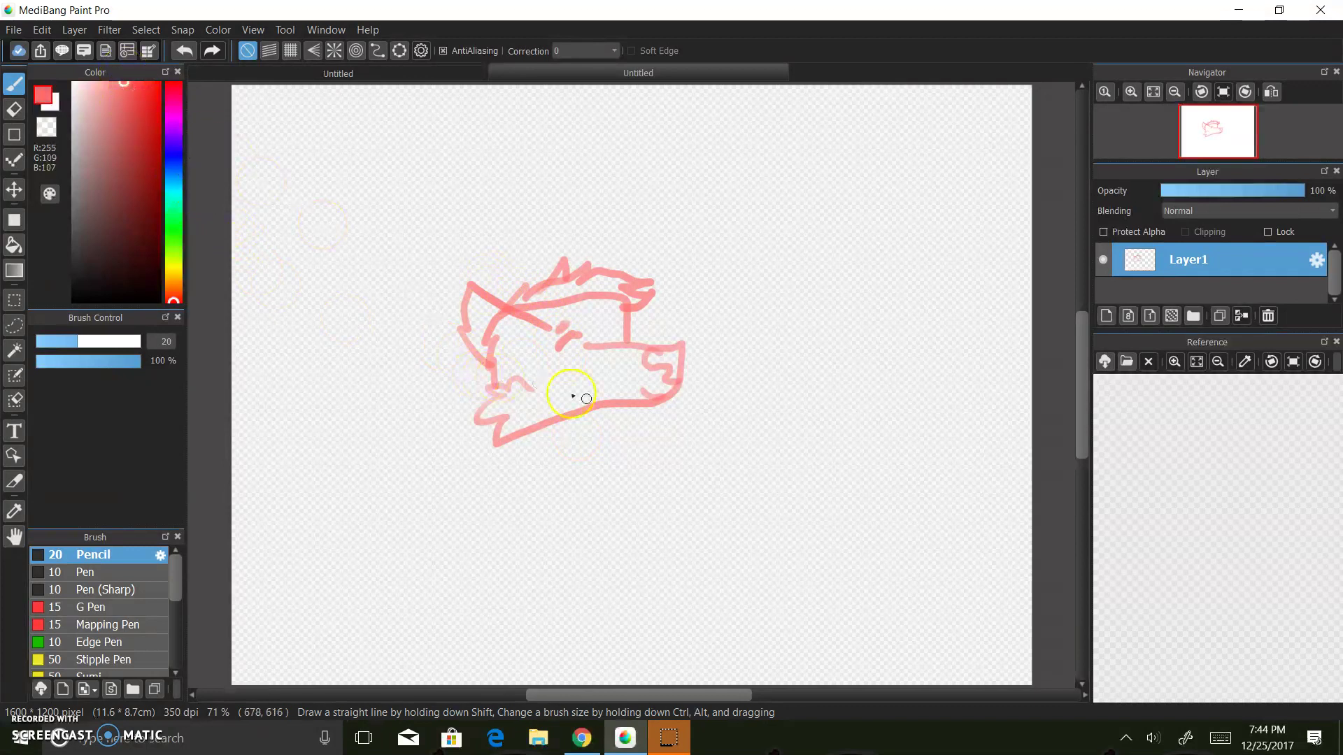
mouse_move(621, 430)
mouse_down()
mouse_move(551, 447)
mouse_move(543, 424)
mouse_move(514, 444)
mouse_move(546, 447)
mouse_move(616, 406)
mouse_move(623, 427)
mouse_up()
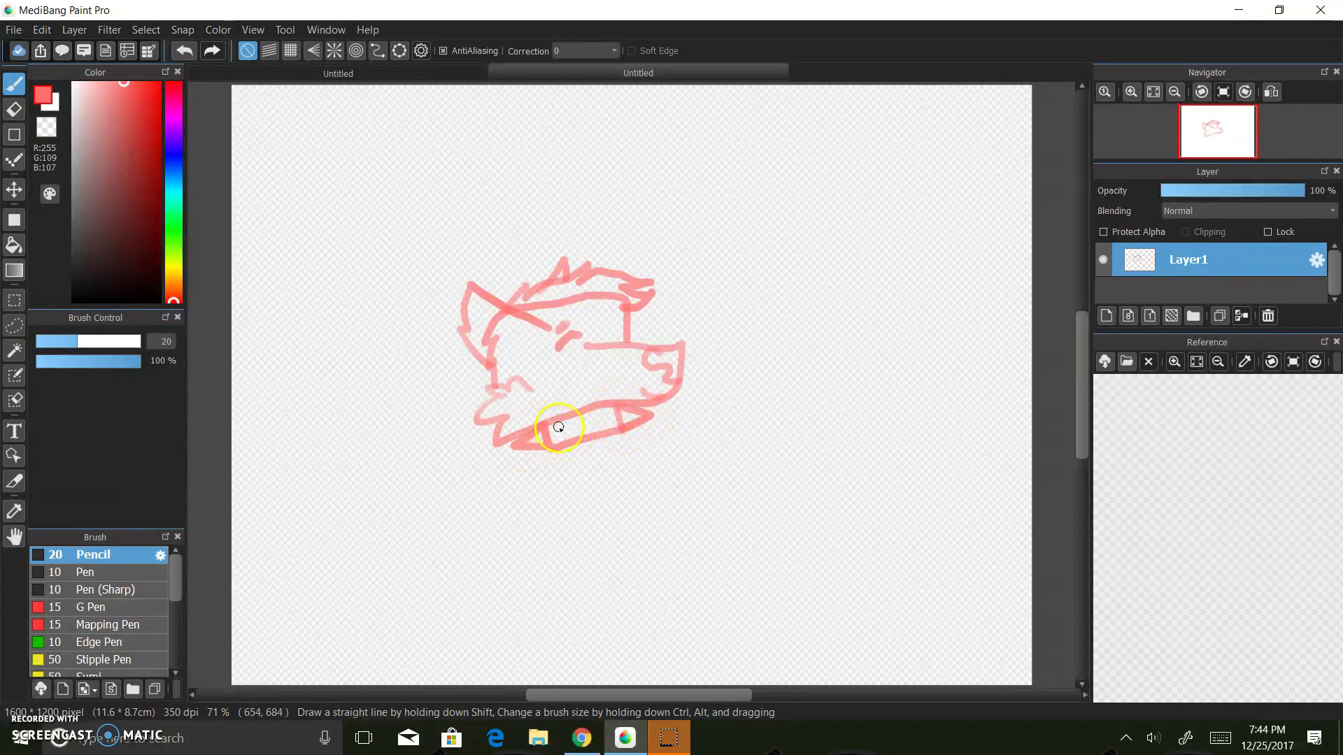
Step: Sketch the tapered body and two spread wings with inner feather rows below the collar, and reinforce the cheek fur
mouse_move(601, 424)
mouse_down()
mouse_move(560, 449)
mouse_move(622, 432)
mouse_move(645, 451)
mouse_move(651, 616)
mouse_move(596, 582)
mouse_move(624, 609)
mouse_move(557, 591)
mouse_move(529, 552)
mouse_move(515, 477)
mouse_move(547, 441)
mouse_move(432, 503)
mouse_move(407, 563)
mouse_move(417, 585)
mouse_move(447, 549)
mouse_move(446, 602)
mouse_move(478, 574)
mouse_move(504, 595)
mouse_move(560, 572)
mouse_up()
mouse_move(624, 429)
mouse_down()
mouse_move(693, 421)
mouse_move(764, 461)
mouse_move(758, 492)
mouse_move(743, 488)
mouse_move(748, 539)
mouse_move(731, 522)
mouse_move(720, 554)
mouse_move(682, 569)
mouse_move(671, 535)
mouse_move(639, 554)
mouse_up()
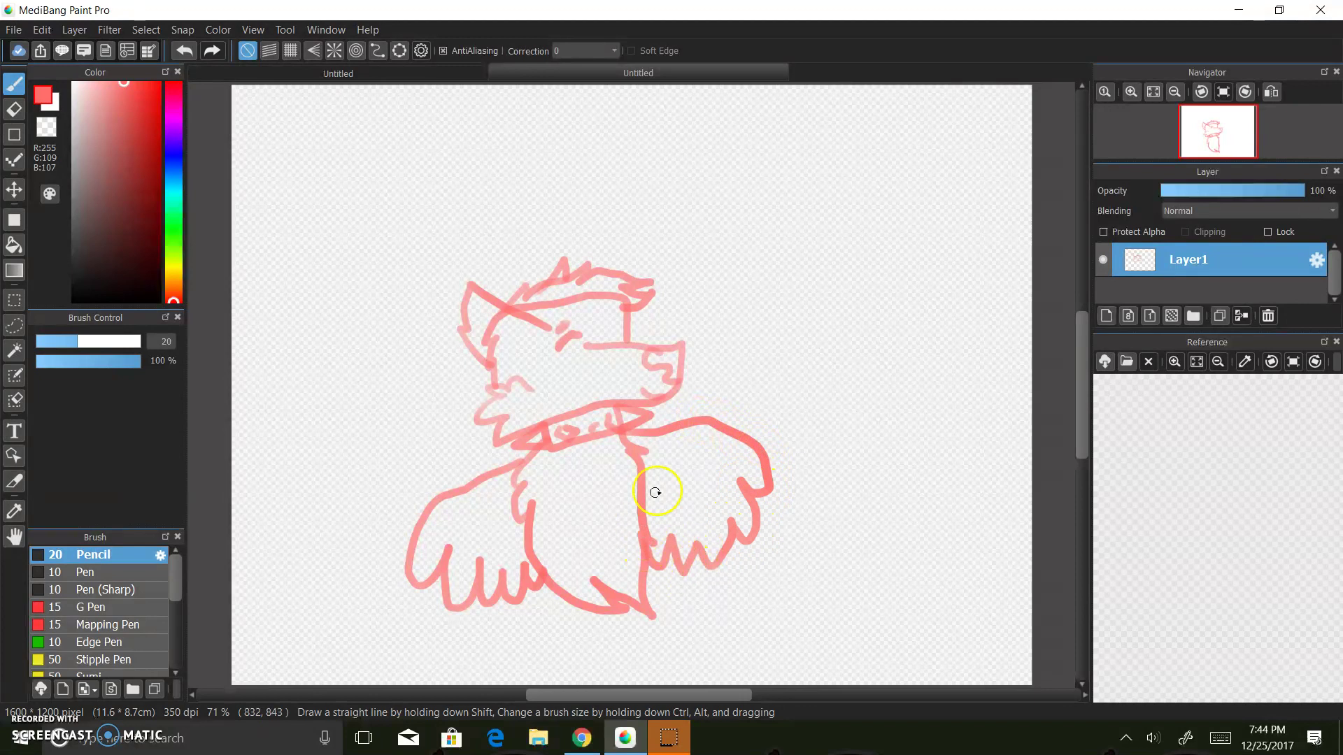
mouse_move(708, 456)
mouse_down()
mouse_move(694, 485)
mouse_move(684, 465)
mouse_move(637, 493)
mouse_up()
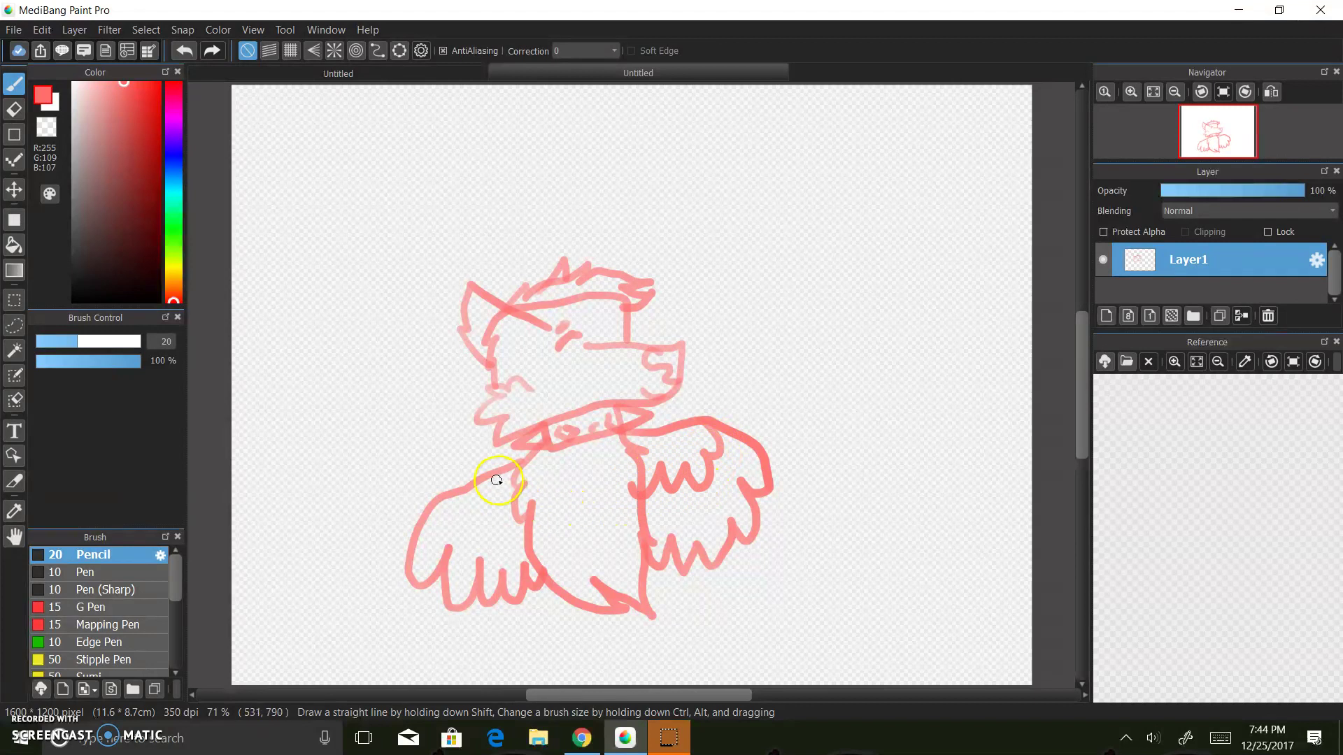
mouse_move(457, 495)
mouse_down()
mouse_move(497, 527)
mouse_move(524, 525)
mouse_up()
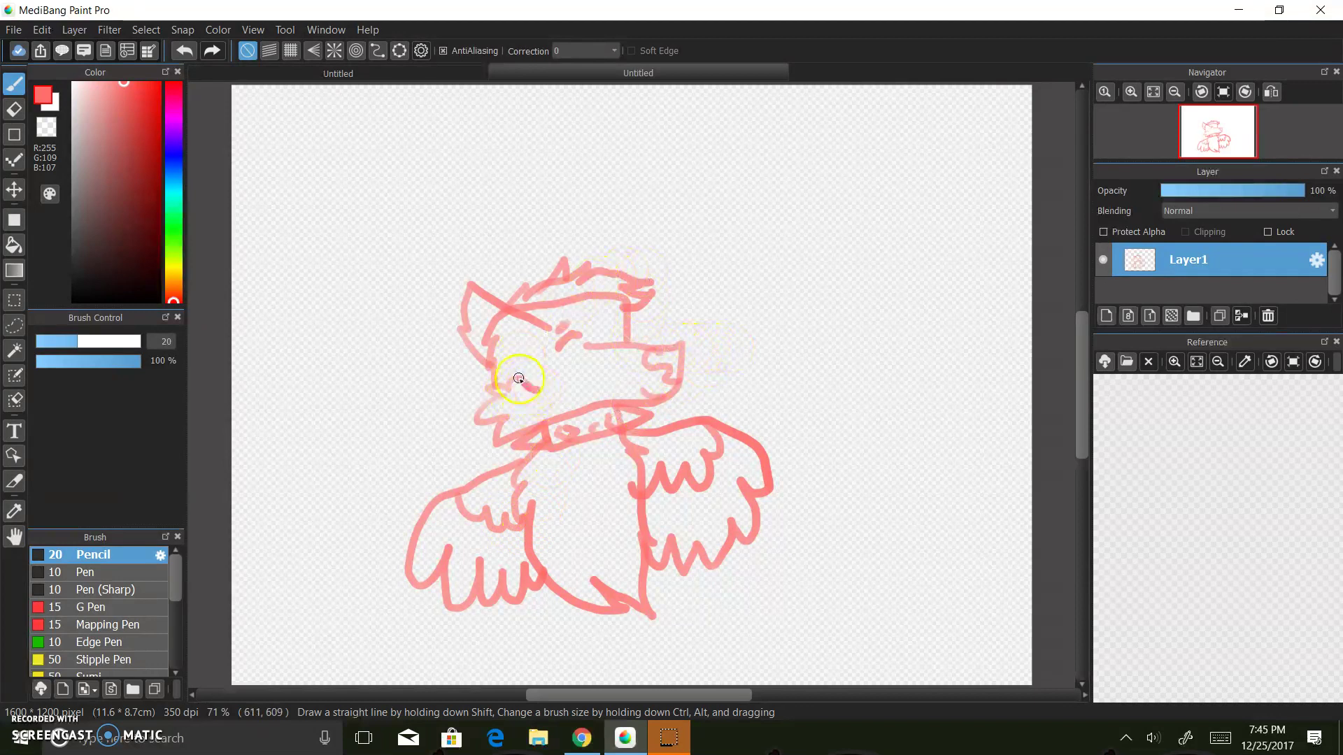
mouse_move(483, 385)
mouse_down()
mouse_move(494, 389)
mouse_move(466, 420)
mouse_move(489, 396)
mouse_move(521, 420)
mouse_up()
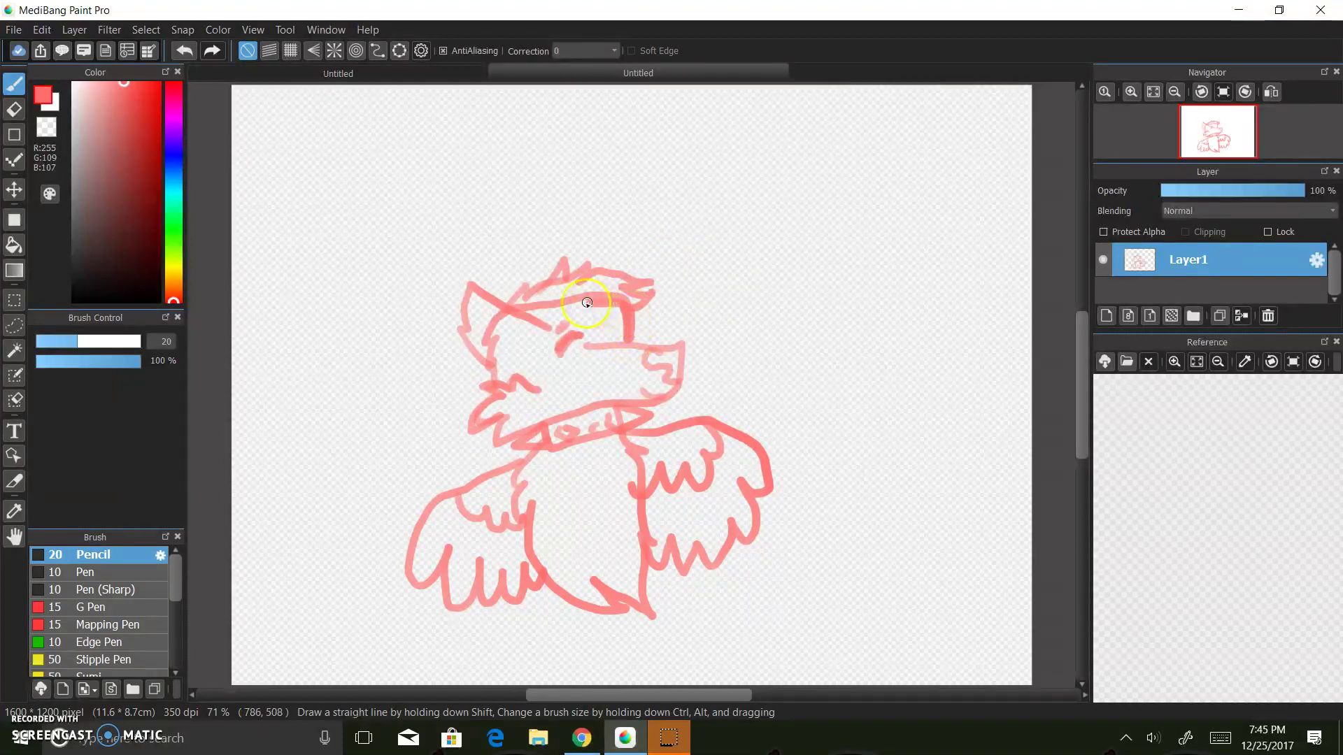
Step: Outline the head over the sketch in black, including the ear, hair tuft, muzzle, nose, cheek fur and eye
click(158, 301)
mouse_move(541, 325)
mouse_down()
mouse_move(507, 310)
mouse_move(470, 351)
mouse_move(505, 358)
mouse_up()
mouse_move(524, 287)
mouse_down()
mouse_move(596, 263)
mouse_move(574, 284)
mouse_move(654, 276)
mouse_move(621, 286)
mouse_move(649, 297)
mouse_move(635, 305)
mouse_move(515, 303)
mouse_up()
drag(625, 310, 624, 346)
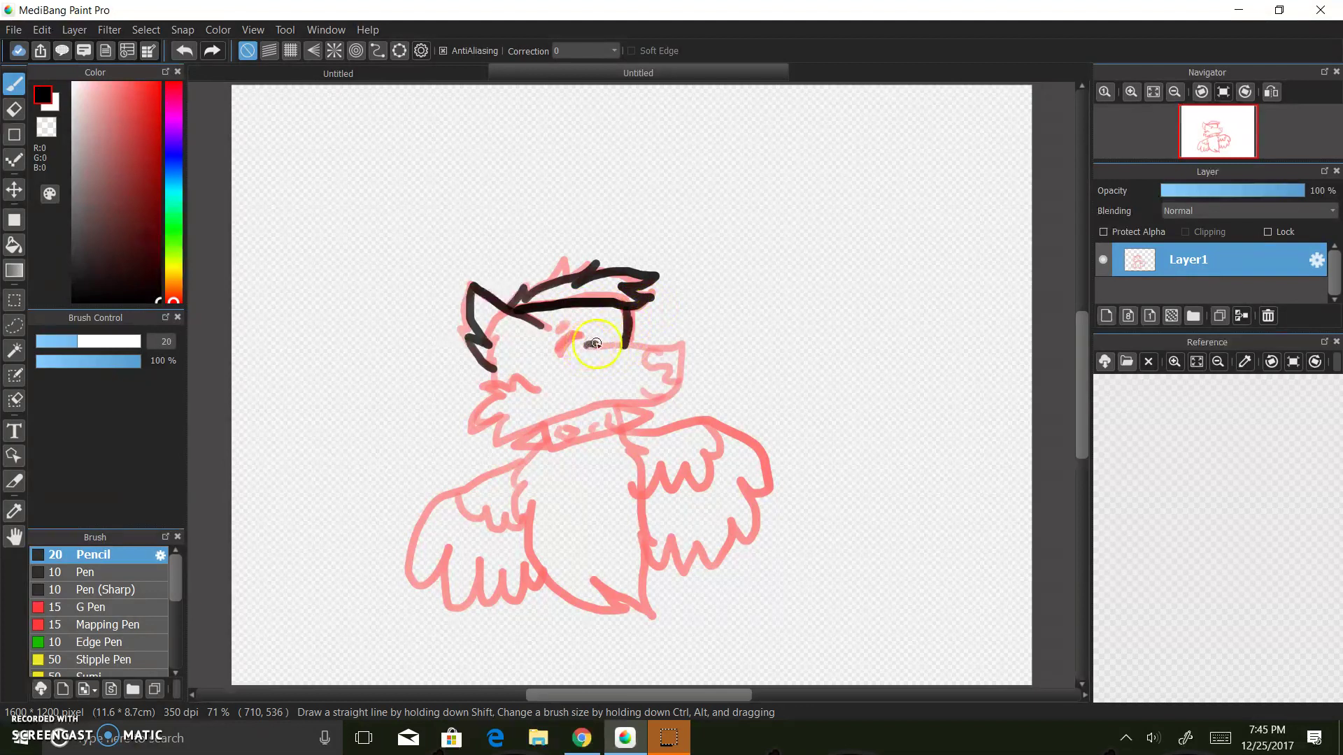
mouse_move(666, 393)
mouse_down()
mouse_move(552, 409)
mouse_move(499, 440)
mouse_move(499, 420)
mouse_move(473, 431)
mouse_move(499, 390)
mouse_move(482, 388)
mouse_move(531, 386)
mouse_move(488, 384)
mouse_up()
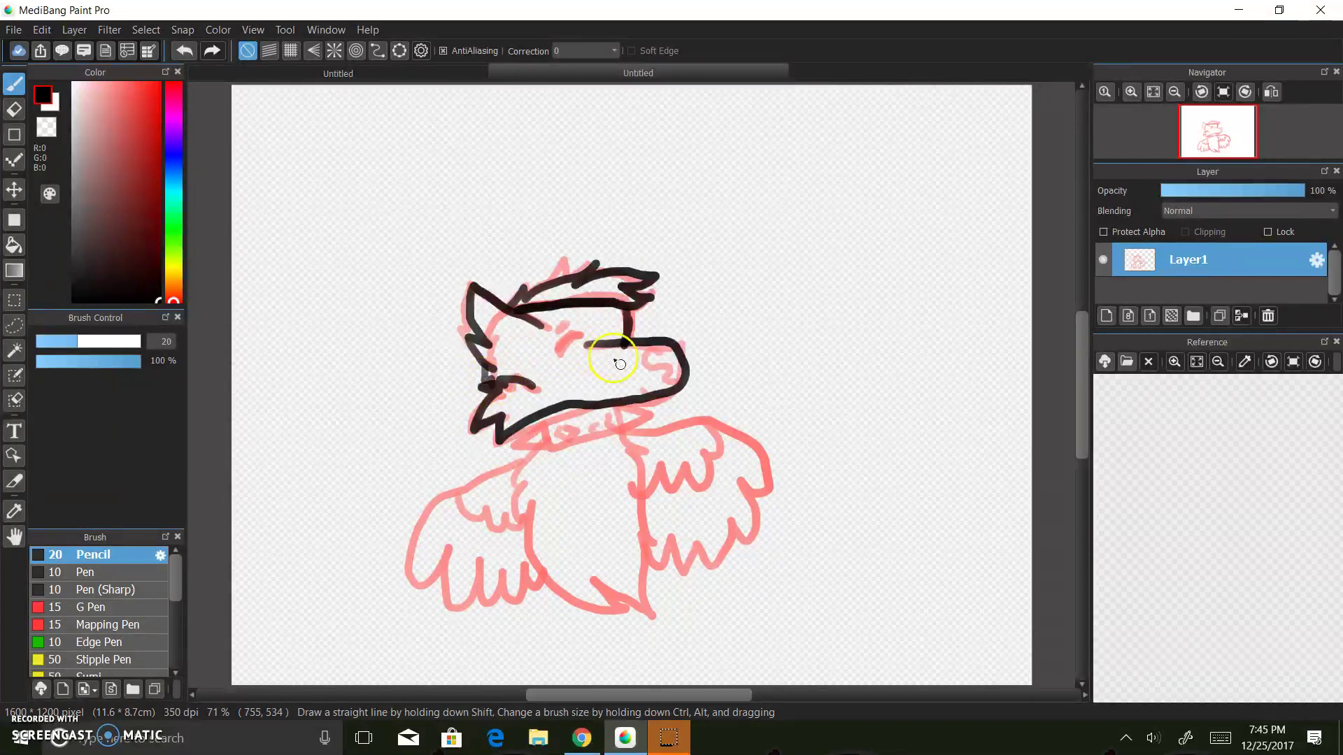
mouse_move(656, 349)
mouse_down()
mouse_move(652, 362)
mouse_move(680, 369)
mouse_move(657, 390)
mouse_up()
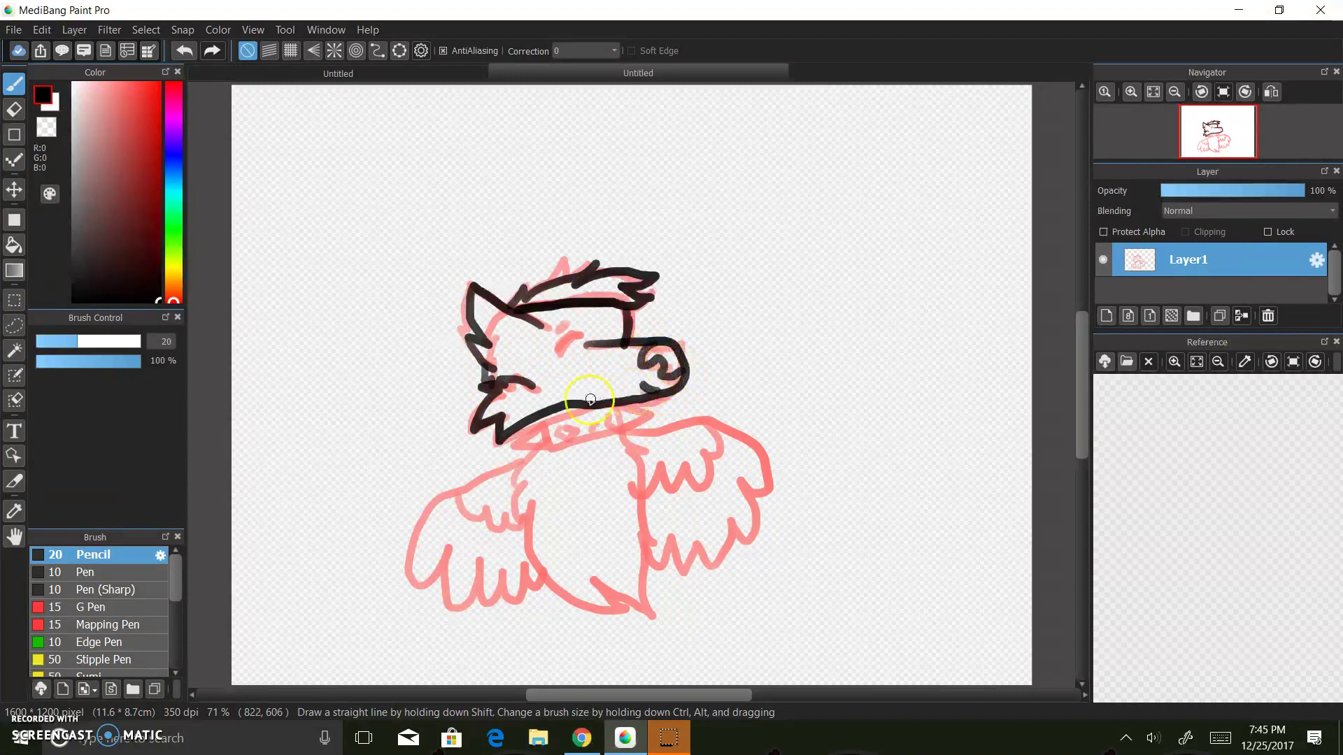
mouse_move(542, 333)
mouse_down()
mouse_move(575, 342)
mouse_move(561, 322)
mouse_move(584, 358)
mouse_up()
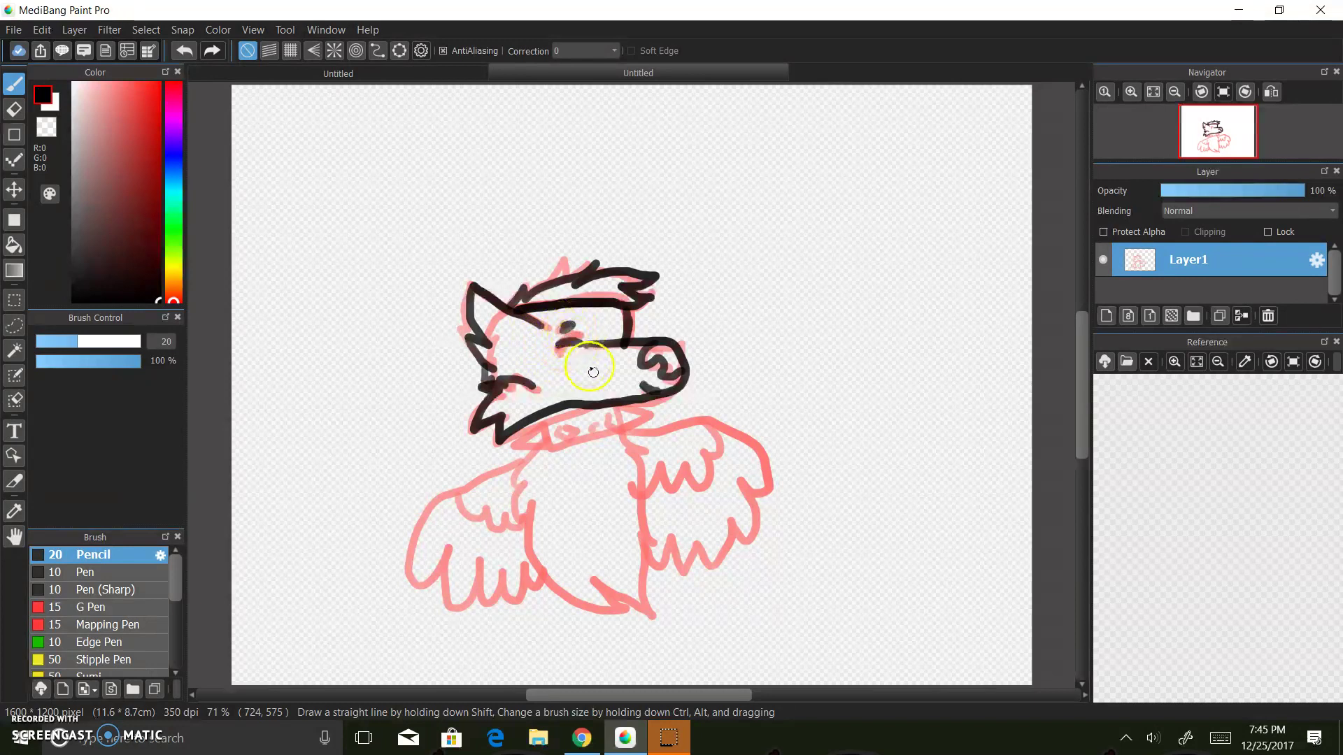
Step: Outline the studded collar, the body and both feathered wings in black over the red sketch
mouse_move(539, 418)
mouse_down()
mouse_move(547, 445)
mouse_move(622, 422)
mouse_move(605, 410)
mouse_move(534, 425)
mouse_move(504, 451)
mouse_move(637, 397)
mouse_move(623, 405)
mouse_move(653, 409)
mouse_move(620, 427)
mouse_move(626, 405)
mouse_move(627, 425)
mouse_move(575, 442)
mouse_move(548, 429)
mouse_move(606, 416)
mouse_move(644, 459)
mouse_move(632, 456)
mouse_move(655, 557)
mouse_move(642, 556)
mouse_move(643, 620)
mouse_move(606, 592)
mouse_move(626, 613)
mouse_move(587, 608)
mouse_move(550, 575)
mouse_move(535, 451)
mouse_up()
mouse_move(615, 434)
mouse_down()
mouse_move(705, 412)
mouse_move(796, 433)
mouse_move(807, 454)
mouse_move(775, 461)
mouse_move(788, 486)
mouse_move(766, 492)
mouse_move(763, 533)
mouse_move(743, 523)
mouse_move(728, 558)
mouse_move(716, 538)
mouse_move(700, 576)
mouse_move(687, 551)
mouse_move(667, 573)
mouse_move(654, 547)
mouse_move(681, 440)
mouse_move(721, 414)
mouse_move(720, 459)
mouse_move(692, 460)
mouse_move(677, 496)
mouse_move(663, 459)
mouse_up()
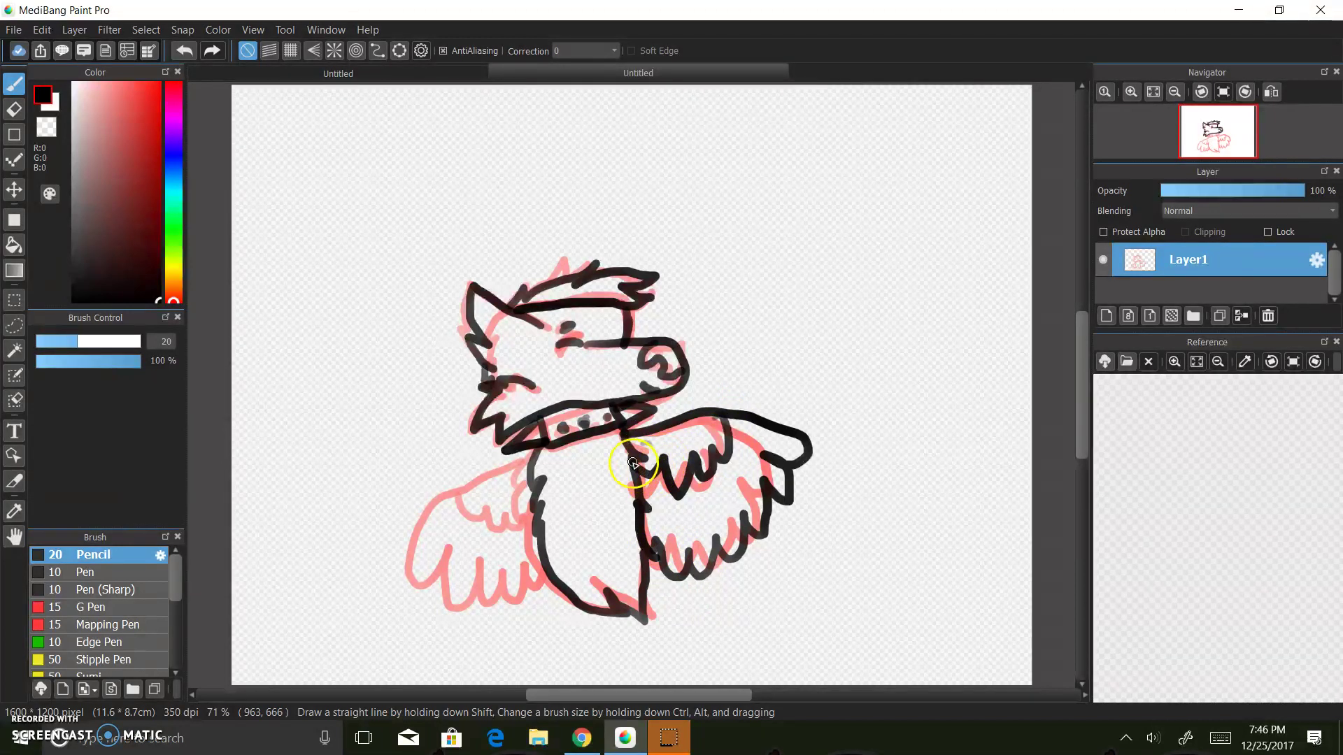
mouse_move(526, 465)
mouse_down()
mouse_move(399, 520)
mouse_move(376, 562)
mouse_move(395, 574)
mouse_move(424, 536)
mouse_move(412, 587)
mouse_move(438, 578)
mouse_move(445, 551)
mouse_move(456, 605)
mouse_move(478, 563)
mouse_move(480, 590)
mouse_move(505, 598)
mouse_move(511, 565)
mouse_move(518, 592)
mouse_move(545, 570)
mouse_up()
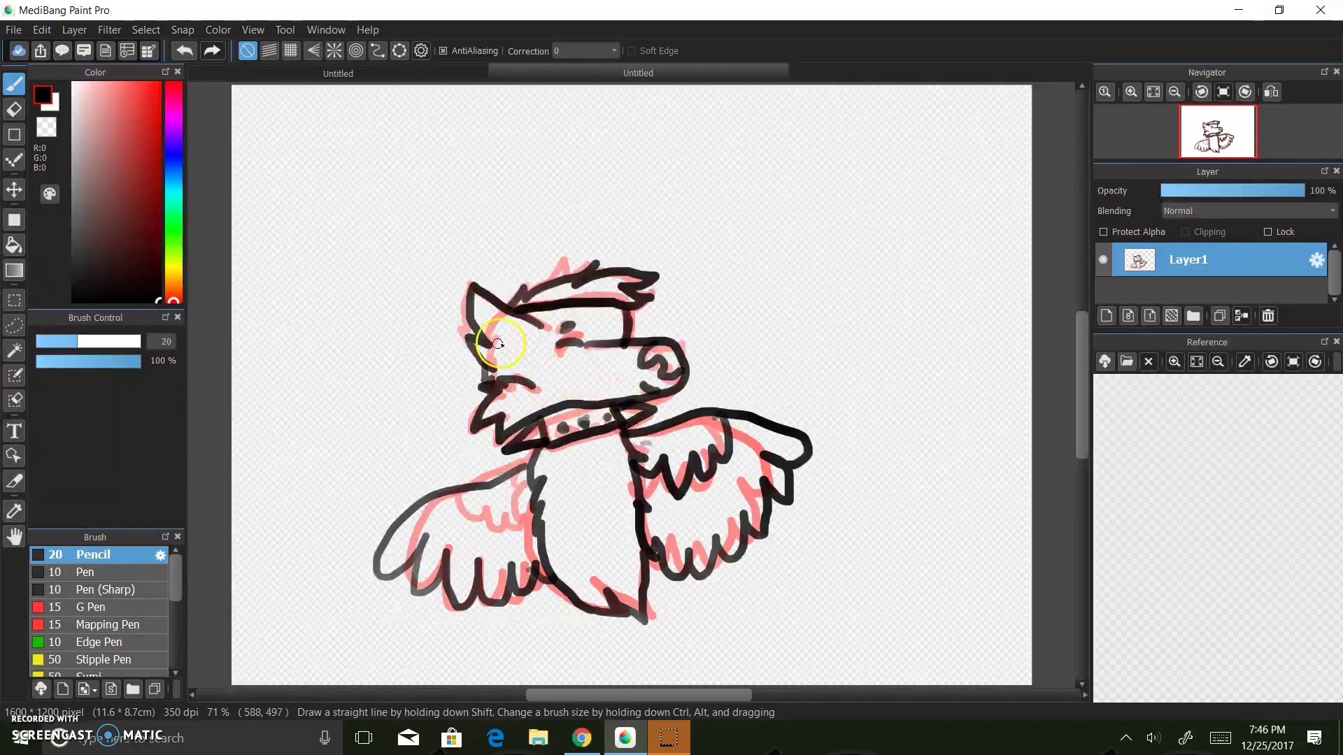
mouse_move(453, 512)
mouse_down()
mouse_move(486, 506)
mouse_move(500, 522)
mouse_move(533, 501)
mouse_move(456, 508)
mouse_move(489, 508)
mouse_up()
Step: Draw a black heart on a short squiggly stalk above the hair tuft
mouse_move(589, 231)
mouse_down()
mouse_move(563, 215)
mouse_move(552, 240)
mouse_move(583, 254)
mouse_move(623, 224)
mouse_move(588, 234)
mouse_up()
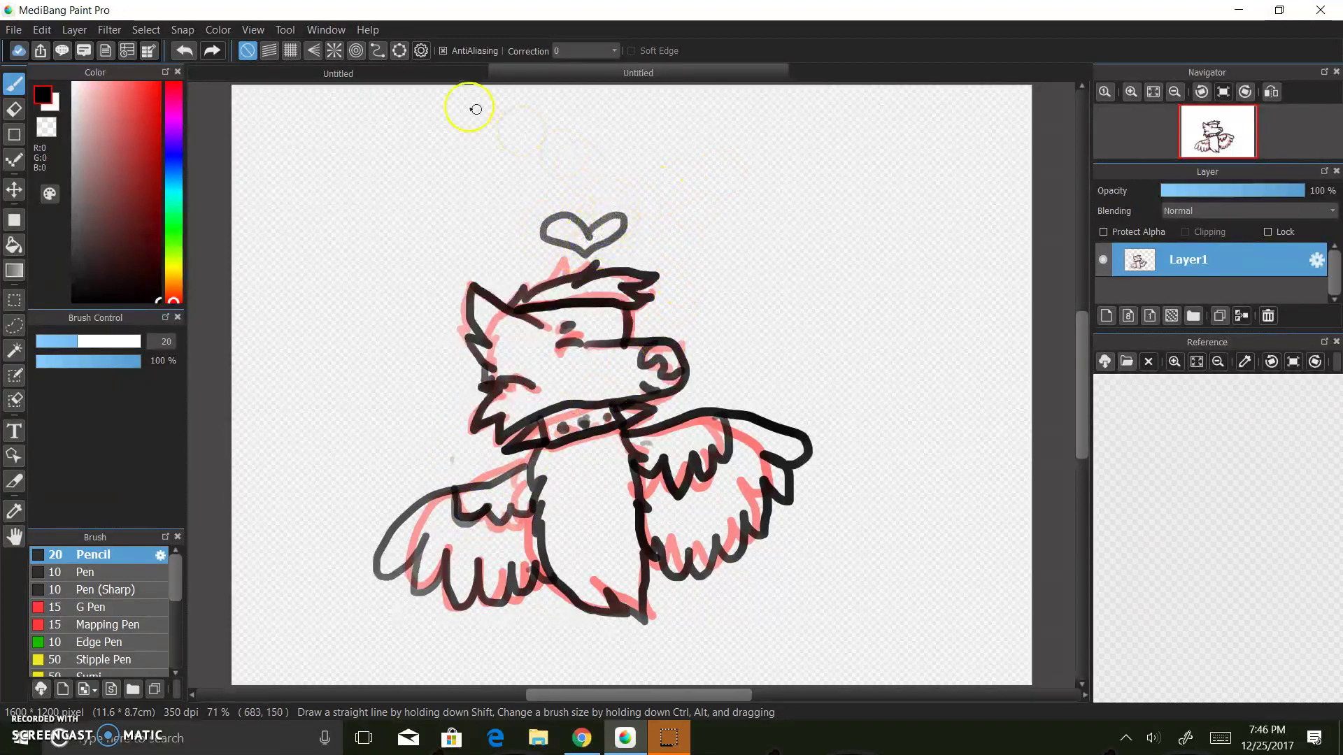
click(184, 50)
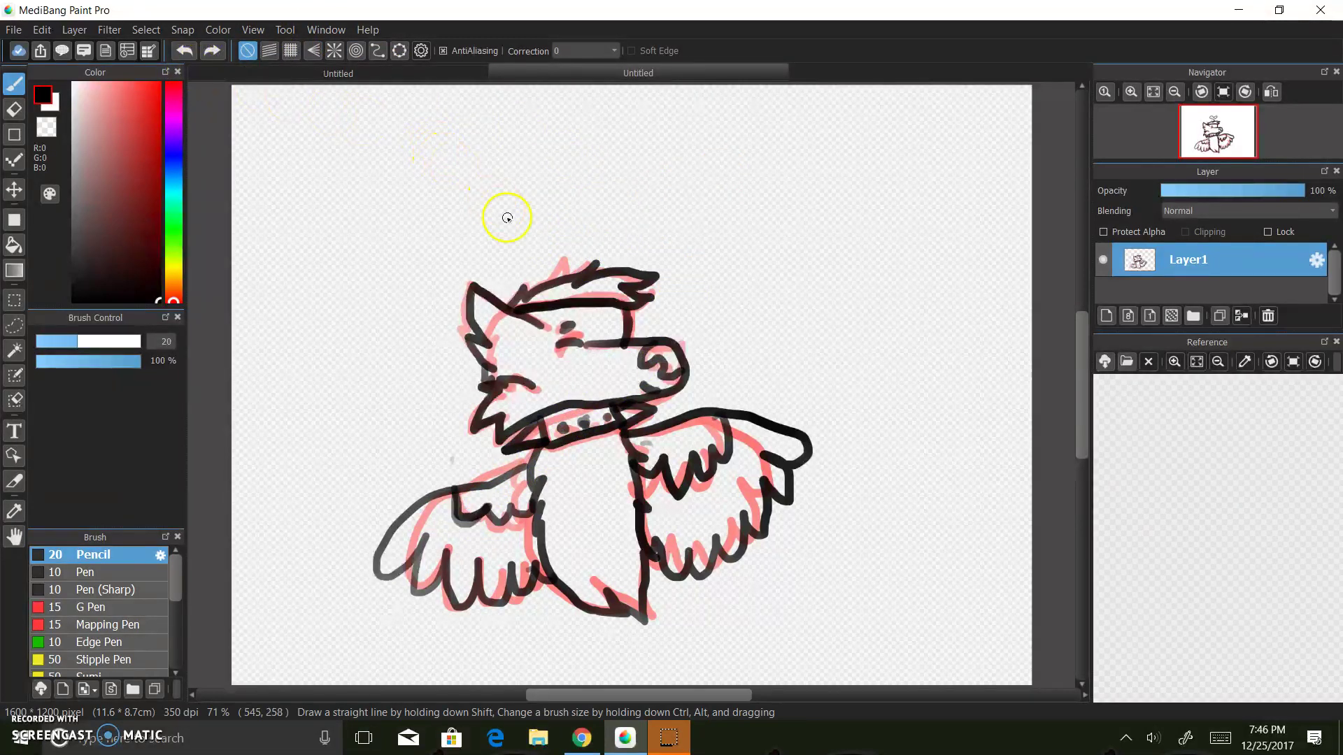
mouse_move(552, 226)
mouse_down()
mouse_move(519, 232)
mouse_move(547, 249)
mouse_move(591, 224)
mouse_move(576, 208)
mouse_move(558, 283)
mouse_move(556, 221)
mouse_move(527, 219)
mouse_move(557, 249)
mouse_move(586, 225)
mouse_move(551, 227)
mouse_move(589, 213)
mouse_up()
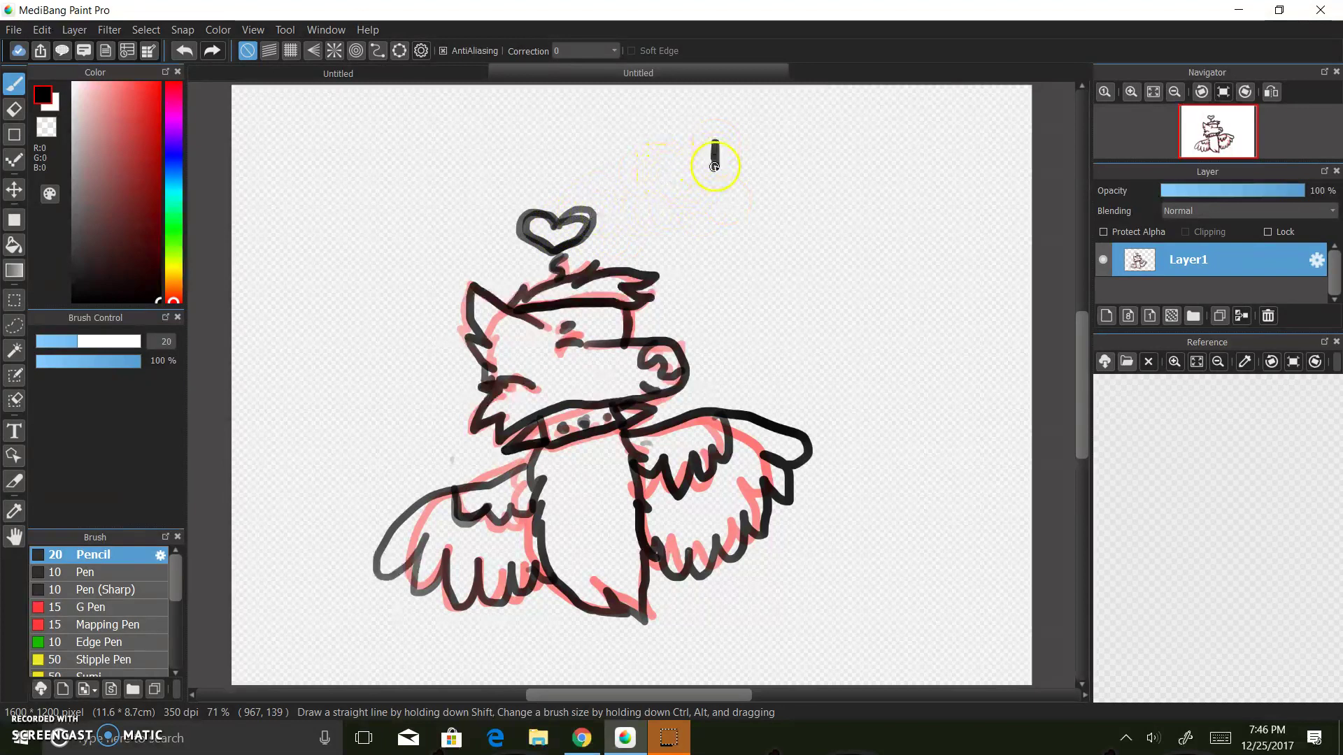
mouse_move(734, 135)
mouse_down()
mouse_move(754, 165)
mouse_move(724, 168)
mouse_up()
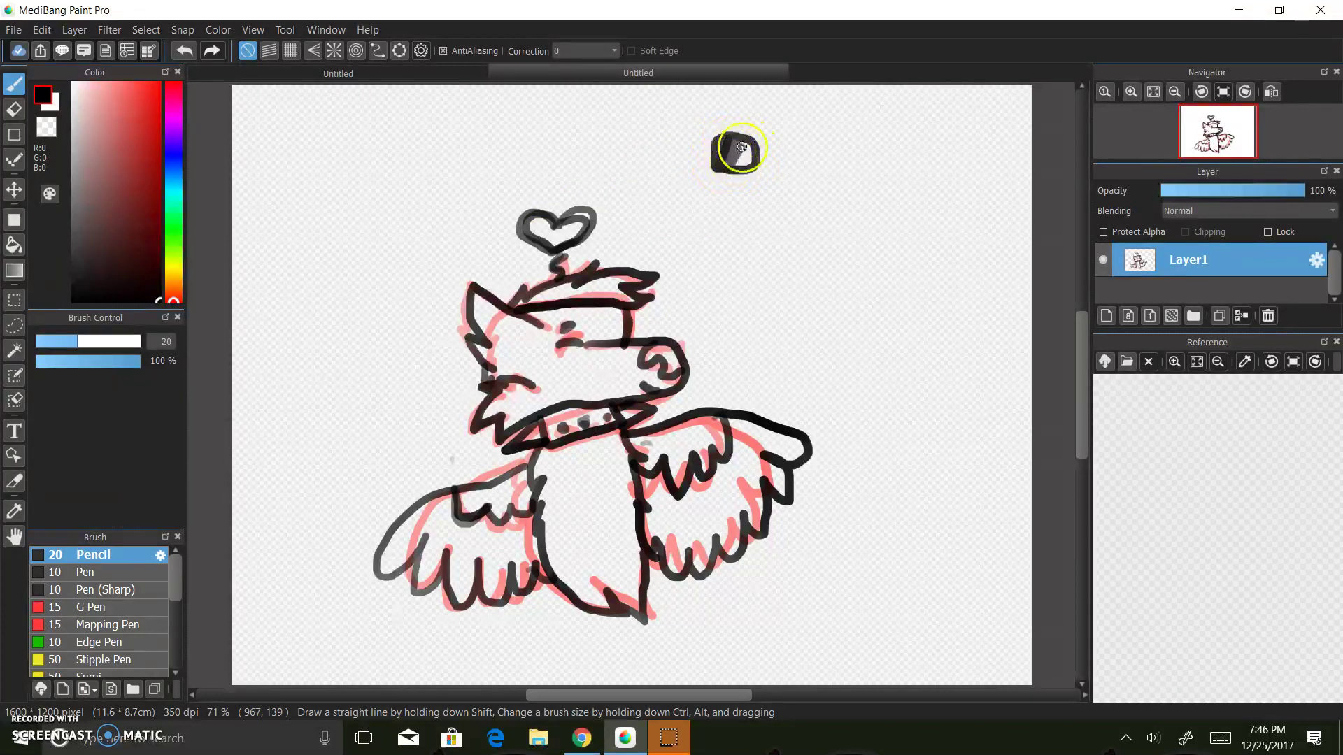
drag(752, 148, 742, 155)
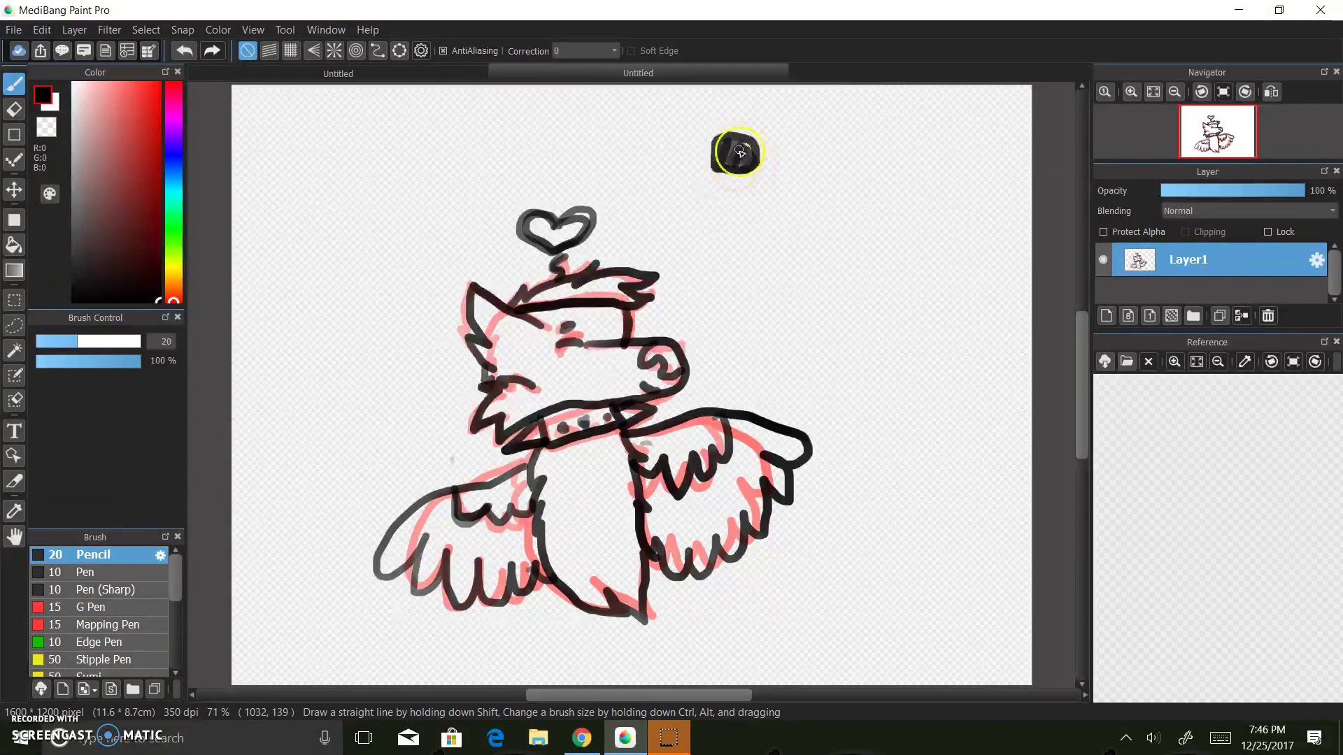
drag(727, 144, 761, 149)
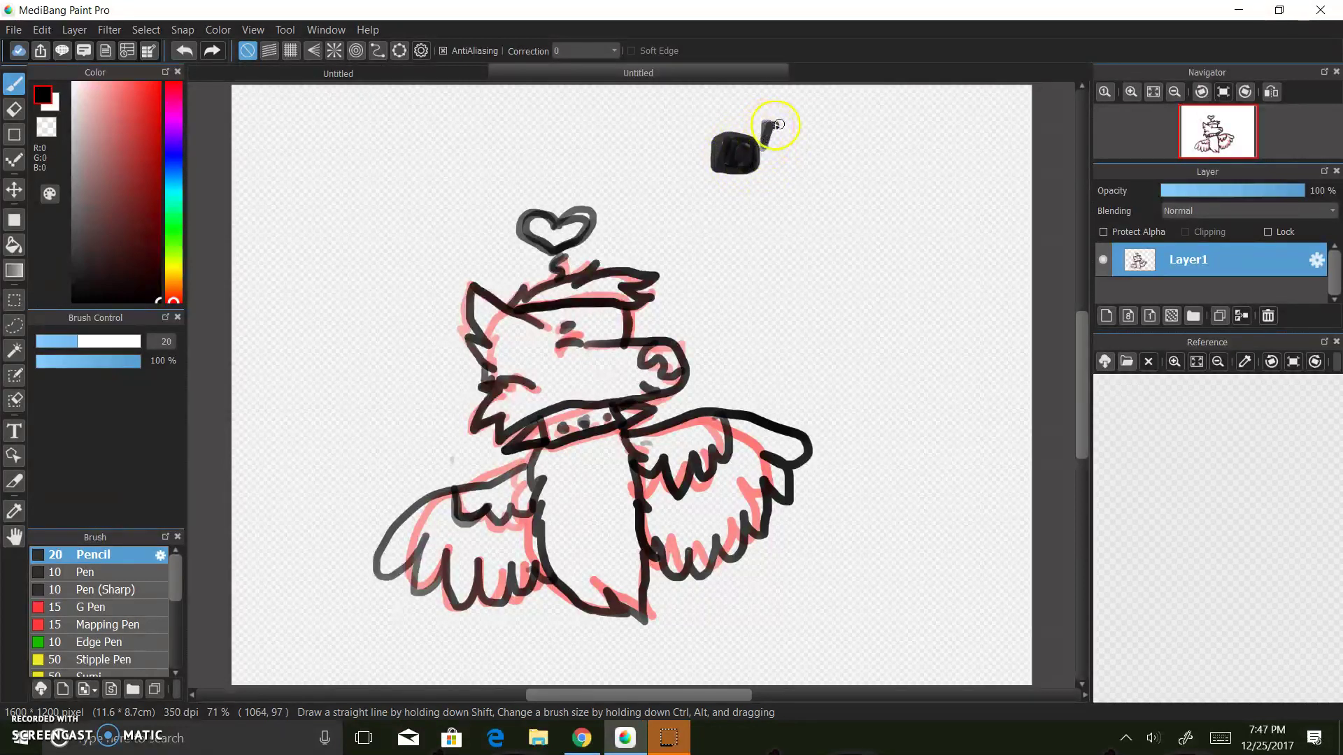
mouse_move(776, 126)
mouse_down()
mouse_move(774, 140)
mouse_move(791, 130)
mouse_move(805, 146)
mouse_move(805, 203)
mouse_up()
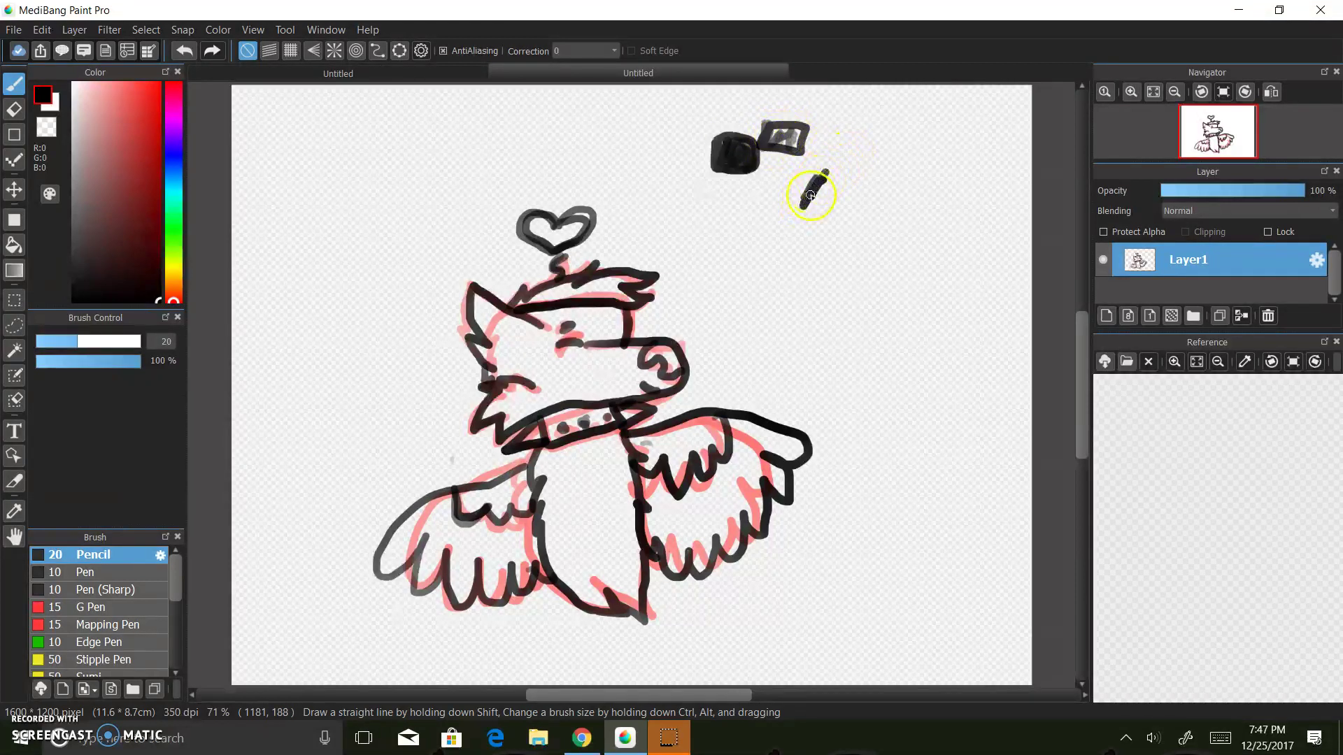
click(184, 49)
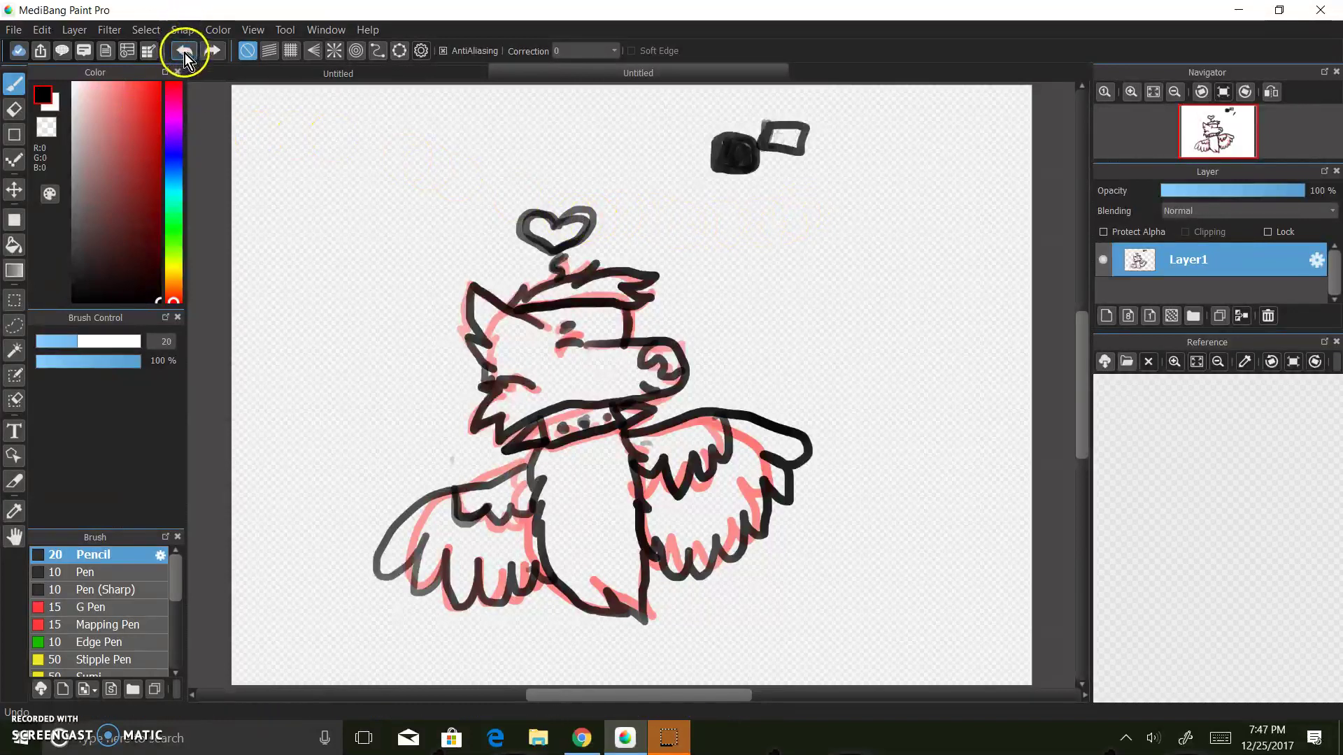
click(187, 52)
click(185, 52)
click(189, 52)
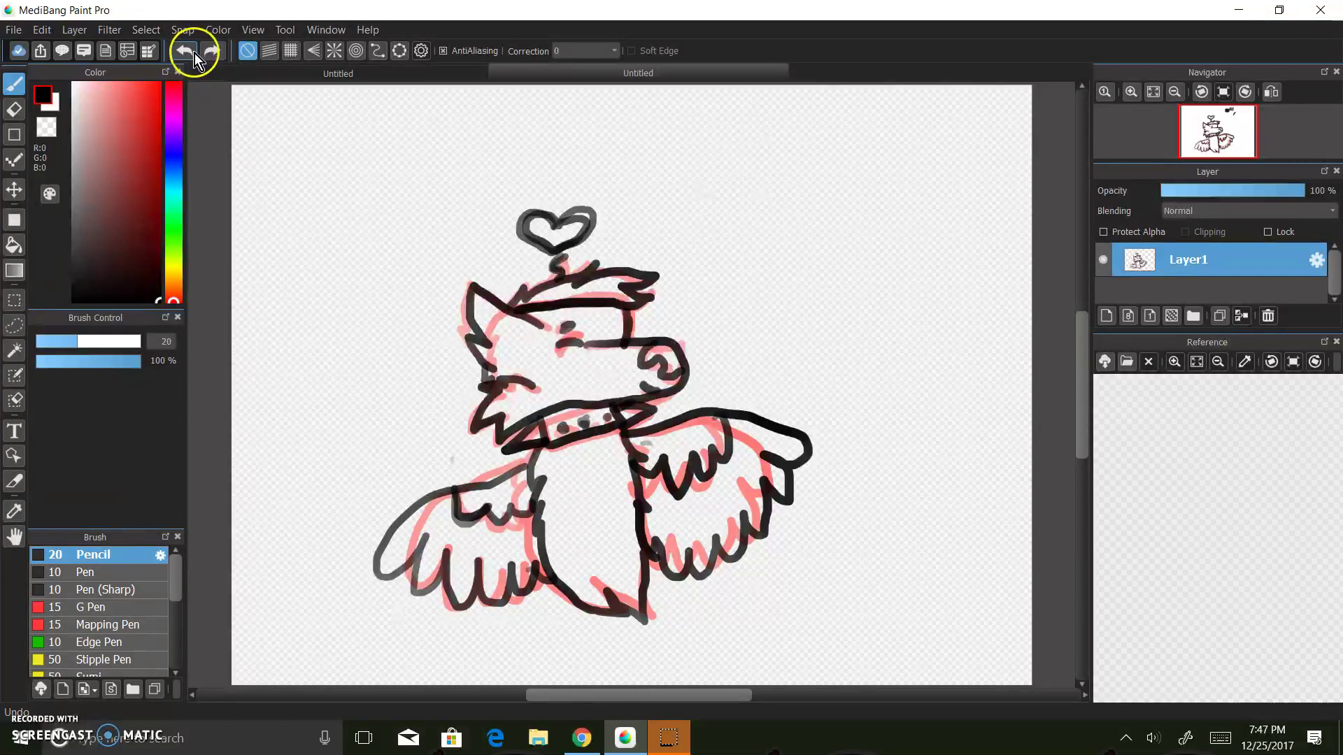
click(210, 53)
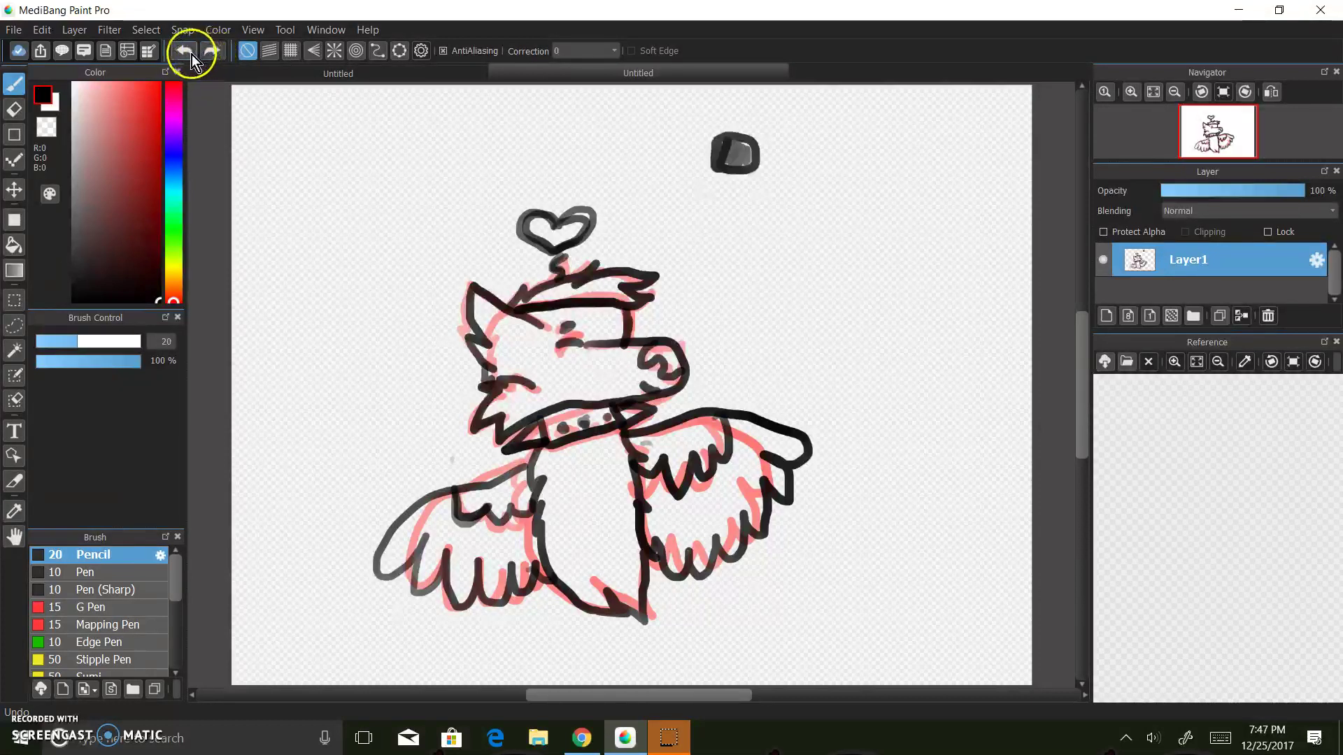
click(191, 53)
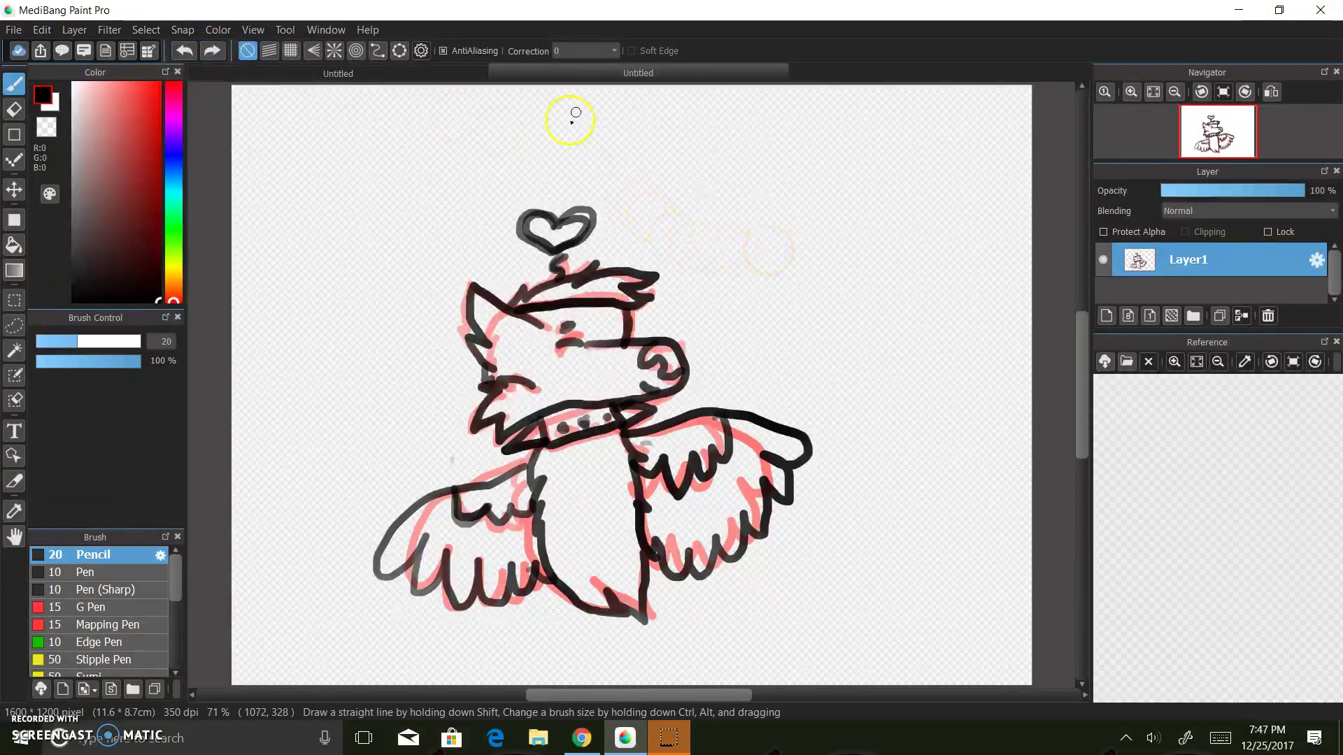
Step: Add black detail strokes to the chest and the inner ear fur, and shade in the nose
mouse_move(585, 443)
mouse_down()
mouse_move(602, 462)
mouse_move(587, 471)
mouse_move(585, 516)
mouse_move(567, 495)
mouse_up()
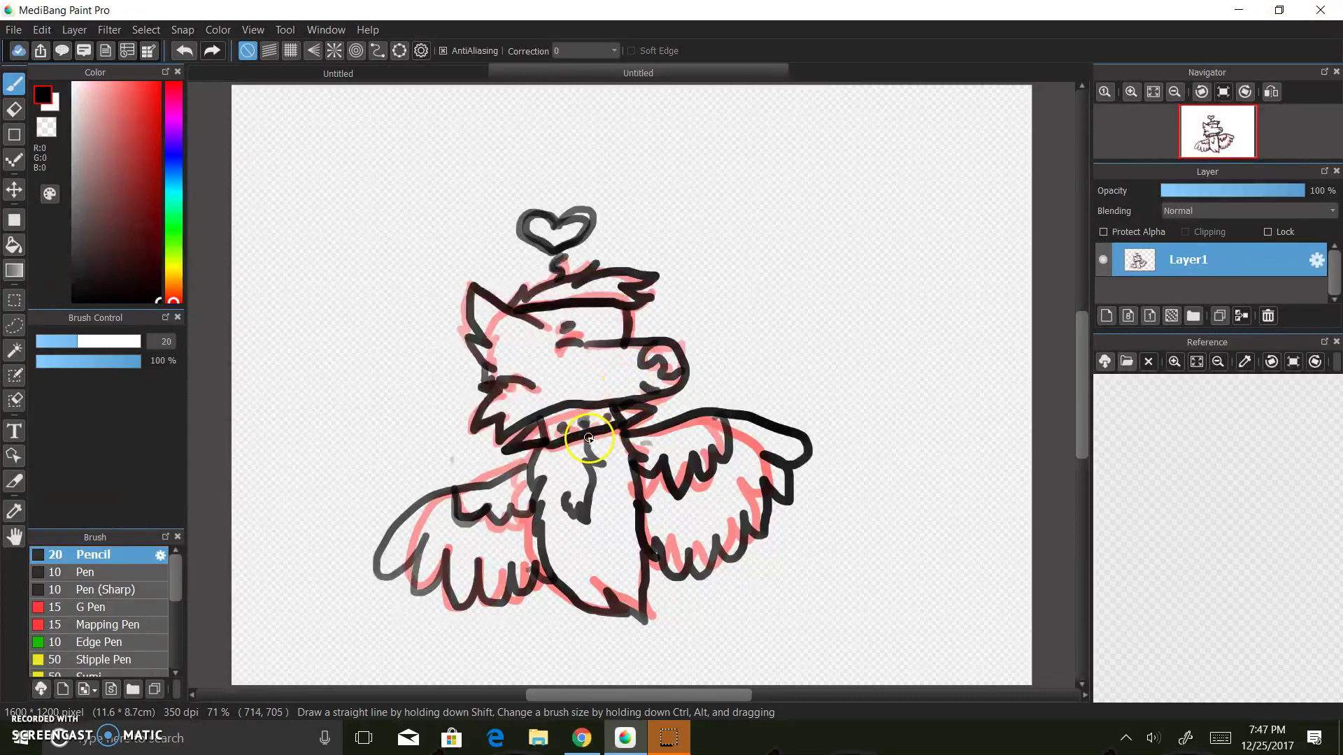
drag(592, 447, 586, 513)
mouse_move(475, 288)
mouse_down()
mouse_move(517, 330)
mouse_move(503, 346)
mouse_move(516, 359)
mouse_move(493, 370)
mouse_move(515, 362)
mouse_move(483, 379)
mouse_up()
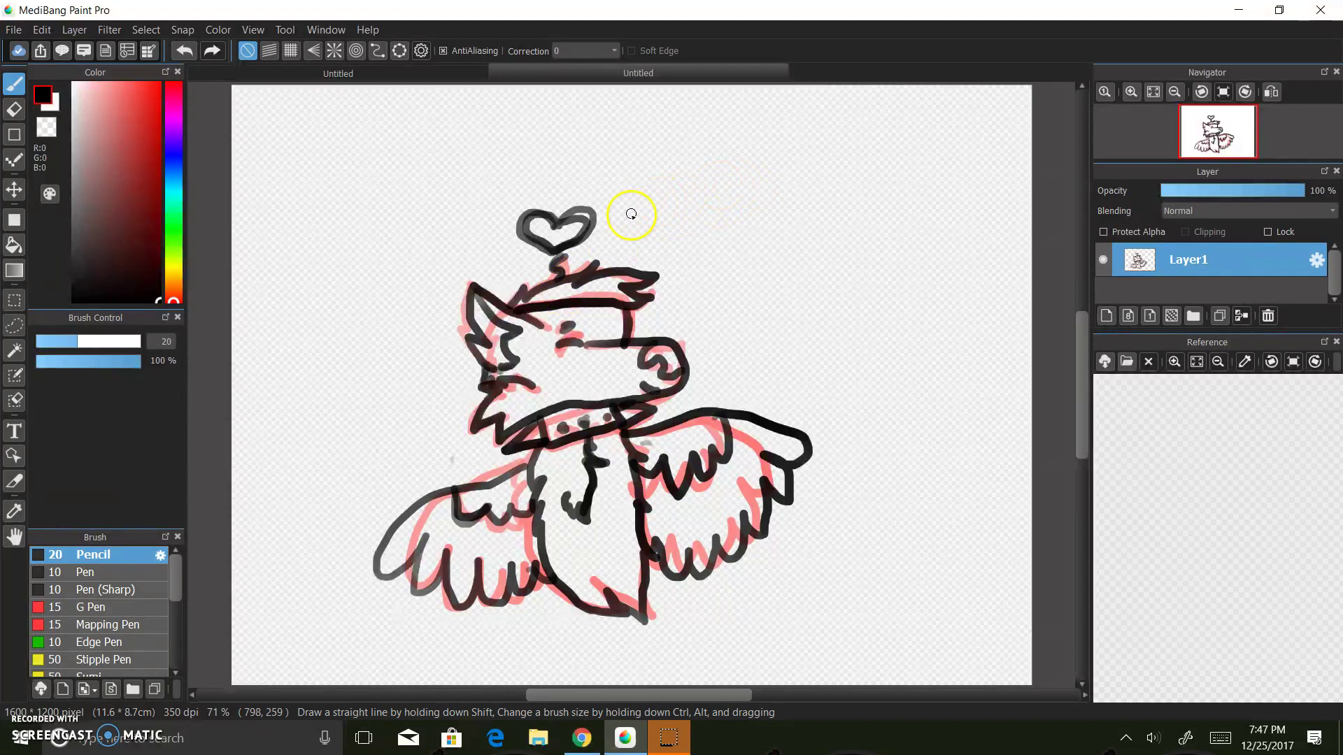
mouse_move(648, 352)
mouse_down()
mouse_move(653, 363)
mouse_move(659, 344)
mouse_move(662, 366)
mouse_move(649, 355)
mouse_move(680, 353)
mouse_up()
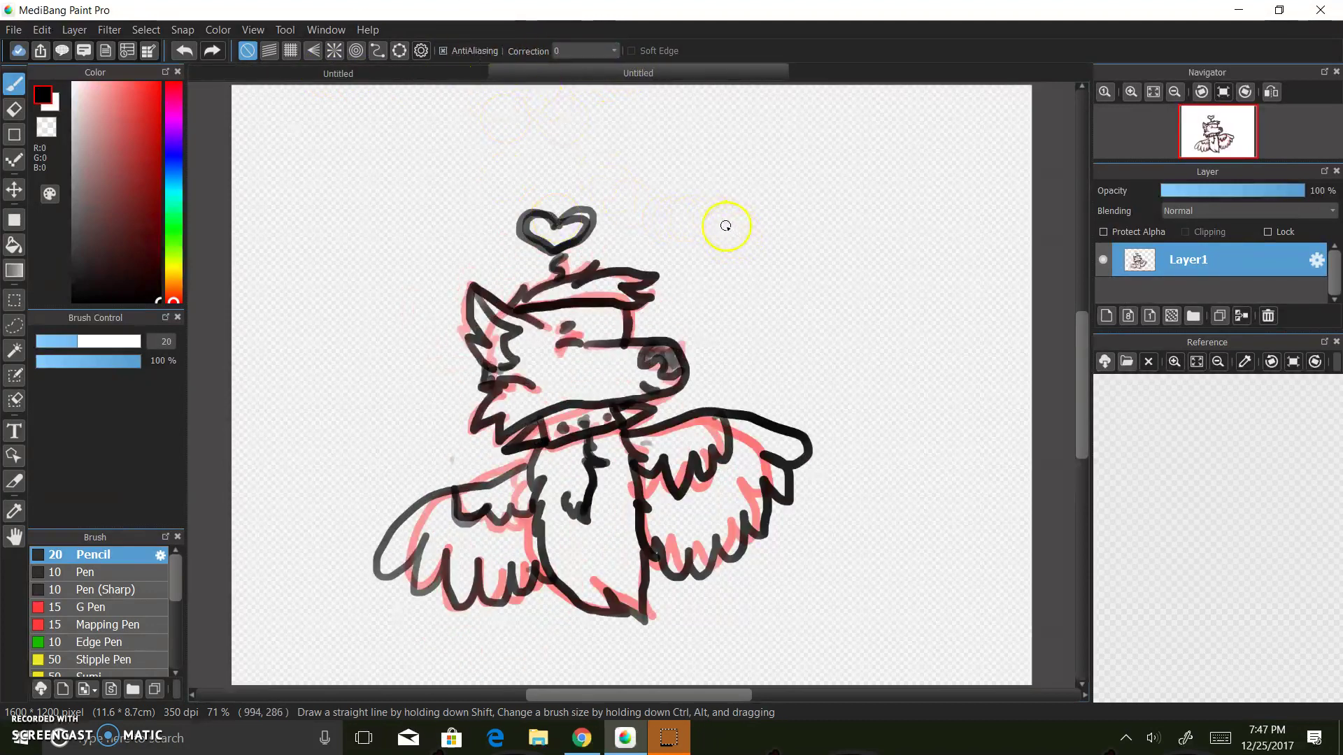
Step: Handwrite "wacom pad 12-25" on three lines in the empty area beside the character's head
mouse_move(710, 179)
mouse_down()
mouse_move(712, 198)
mouse_move(740, 187)
mouse_up()
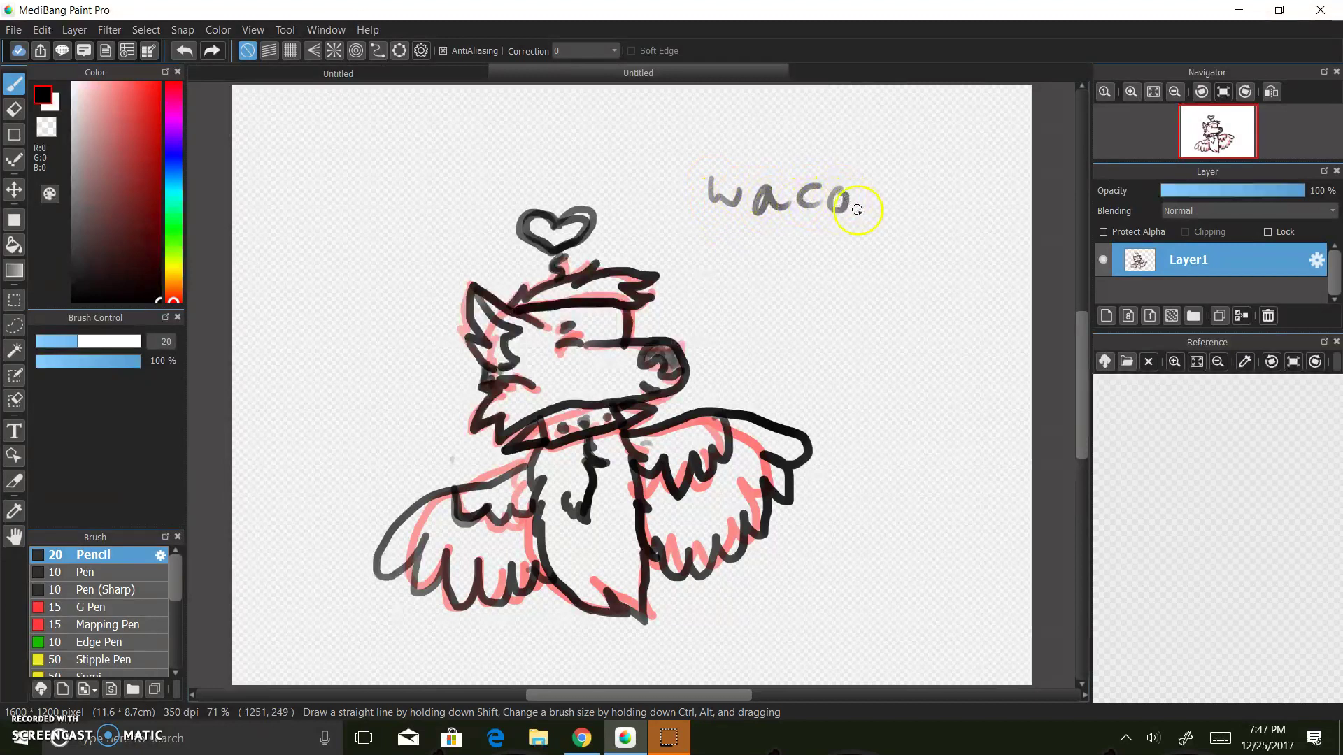
drag(707, 262, 796, 273)
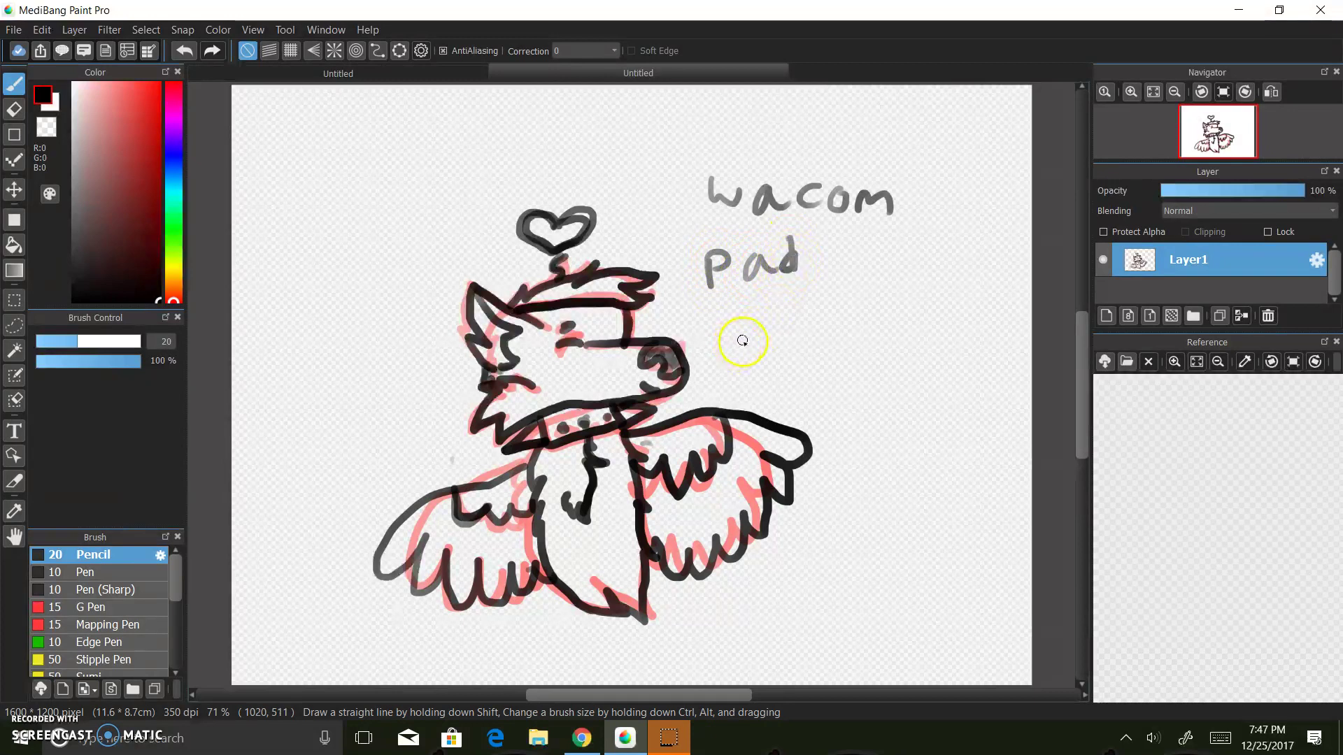
mouse_move(771, 319)
mouse_down()
mouse_move(799, 313)
mouse_move(776, 340)
mouse_move(812, 342)
mouse_move(852, 319)
mouse_move(898, 329)
mouse_up()
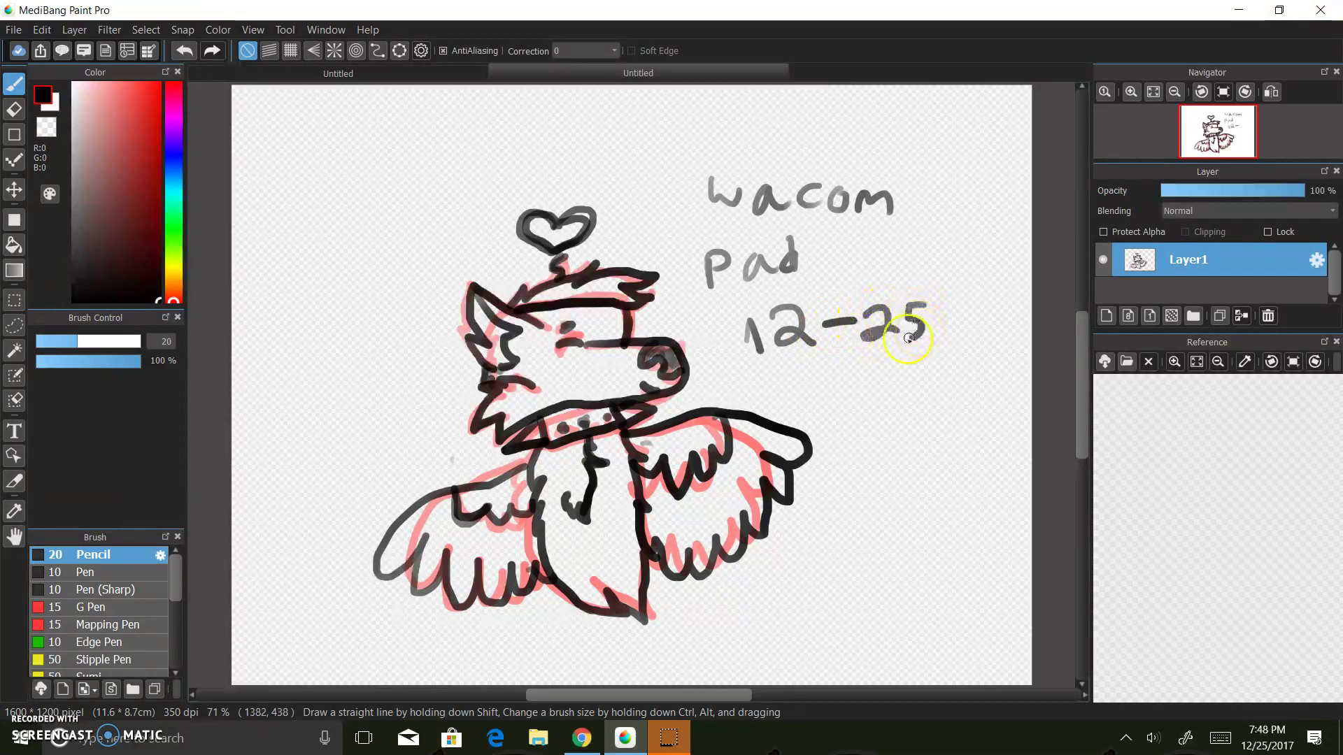
Step: Complete the handwritten date with "-17" and write "wolfy" with a slanted double underline in the empty area above the character's ear
mouse_move(983, 336)
mouse_down()
mouse_move(975, 327)
mouse_move(983, 343)
mouse_move(1013, 340)
mouse_up()
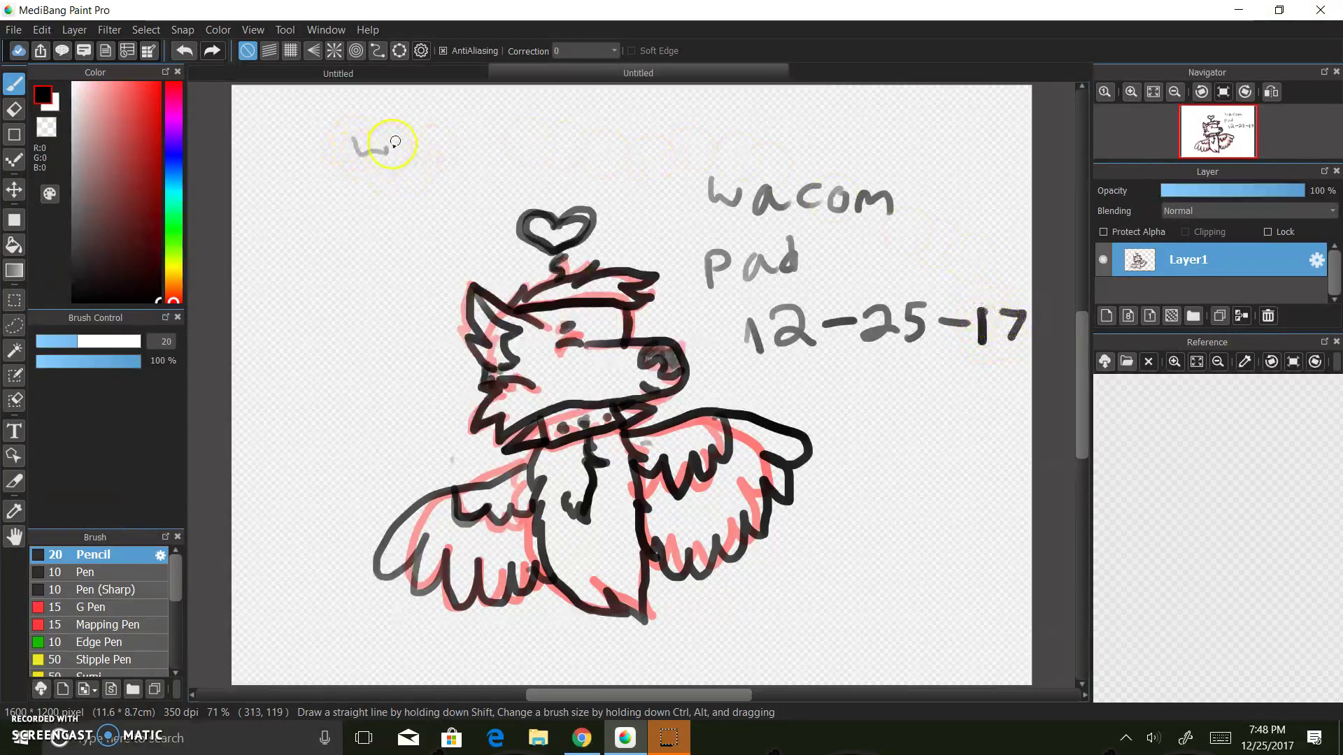
drag(414, 137, 453, 152)
mouse_move(468, 127)
mouse_down()
mouse_move(511, 121)
mouse_move(510, 154)
mouse_move(519, 131)
mouse_move(471, 146)
mouse_move(479, 134)
mouse_move(465, 125)
mouse_move(476, 157)
mouse_up()
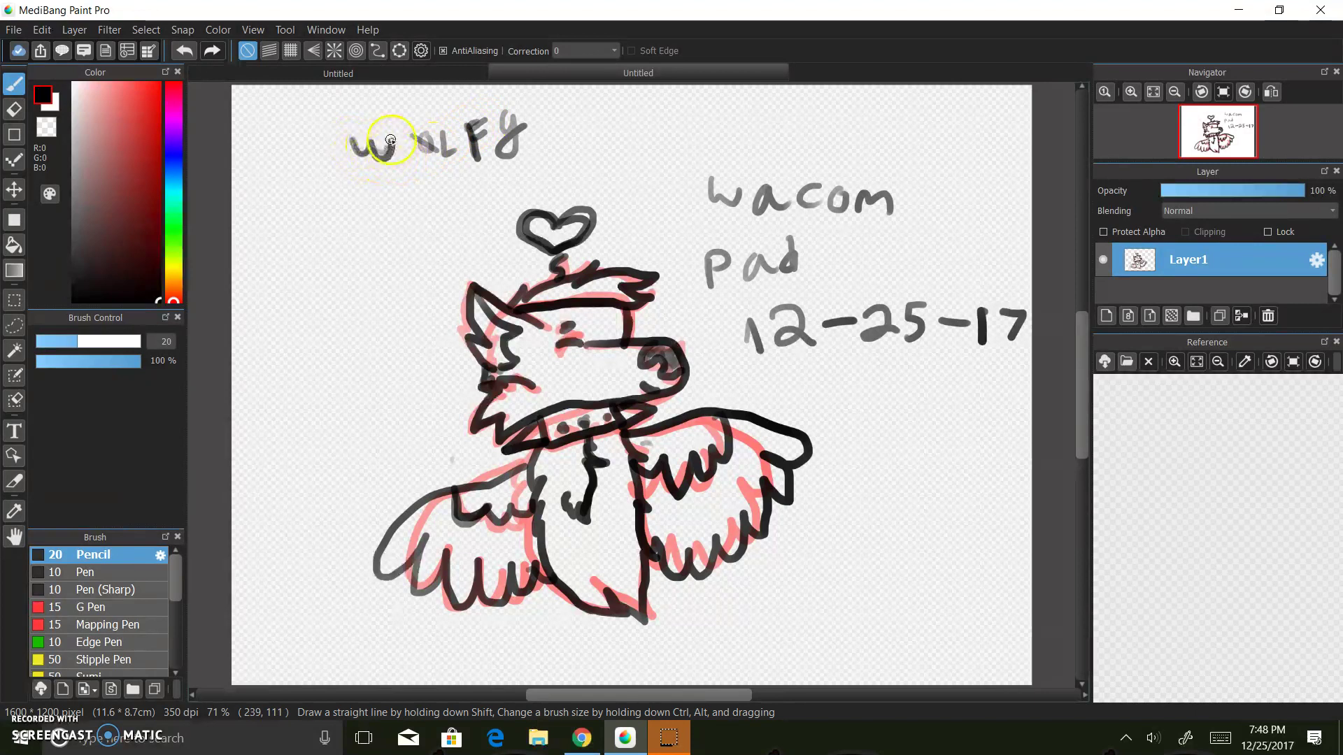
mouse_move(334, 210)
mouse_down()
mouse_move(428, 171)
mouse_move(359, 200)
mouse_up()
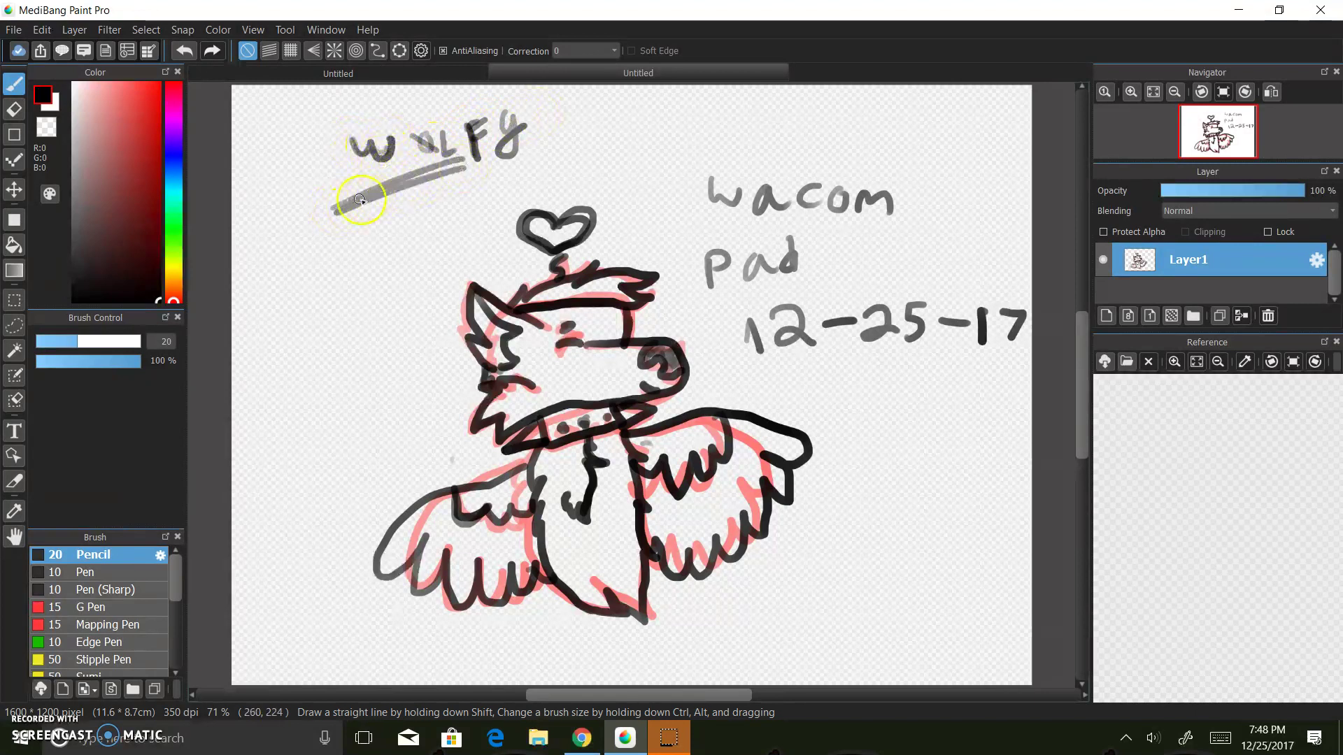
Step: Scribble a small dark red patch (R 144, G 2, B 0) at the canvas's upper edge, above the heart
click(158, 179)
drag(587, 93, 588, 112)
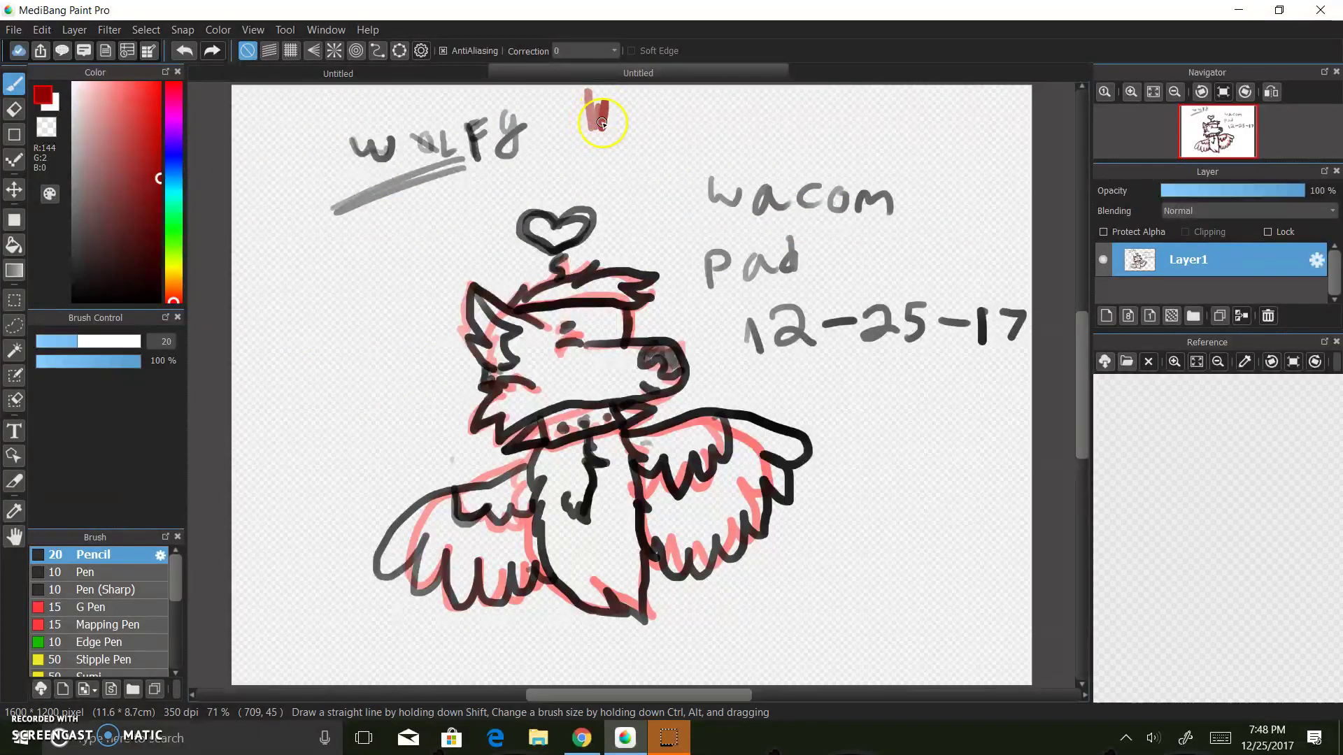
drag(600, 96, 598, 103)
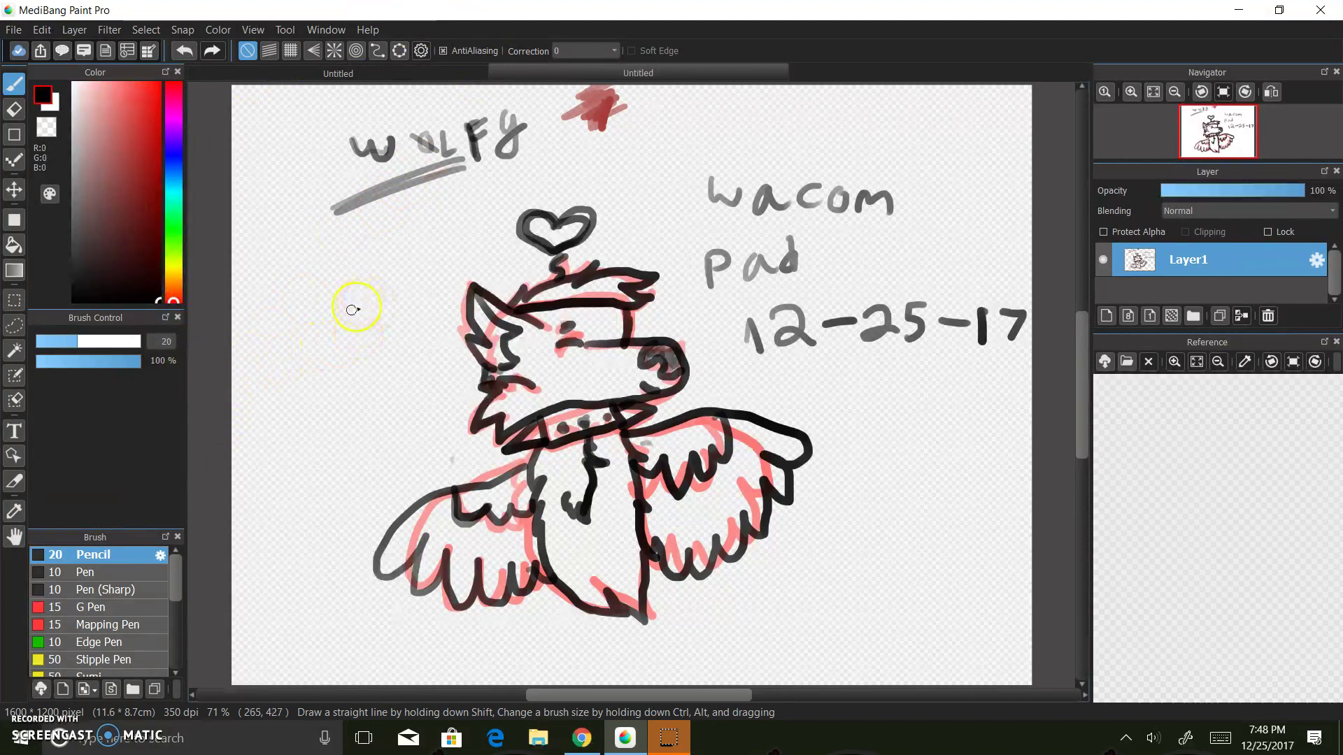
Step: Draw and shade a black arrowhead pointing inward from the canvas's left edge, and darken and lengthen the underline beneath "wolfy"
mouse_move(225, 269)
mouse_down()
mouse_move(254, 297)
mouse_move(252, 340)
mouse_move(219, 359)
mouse_up()
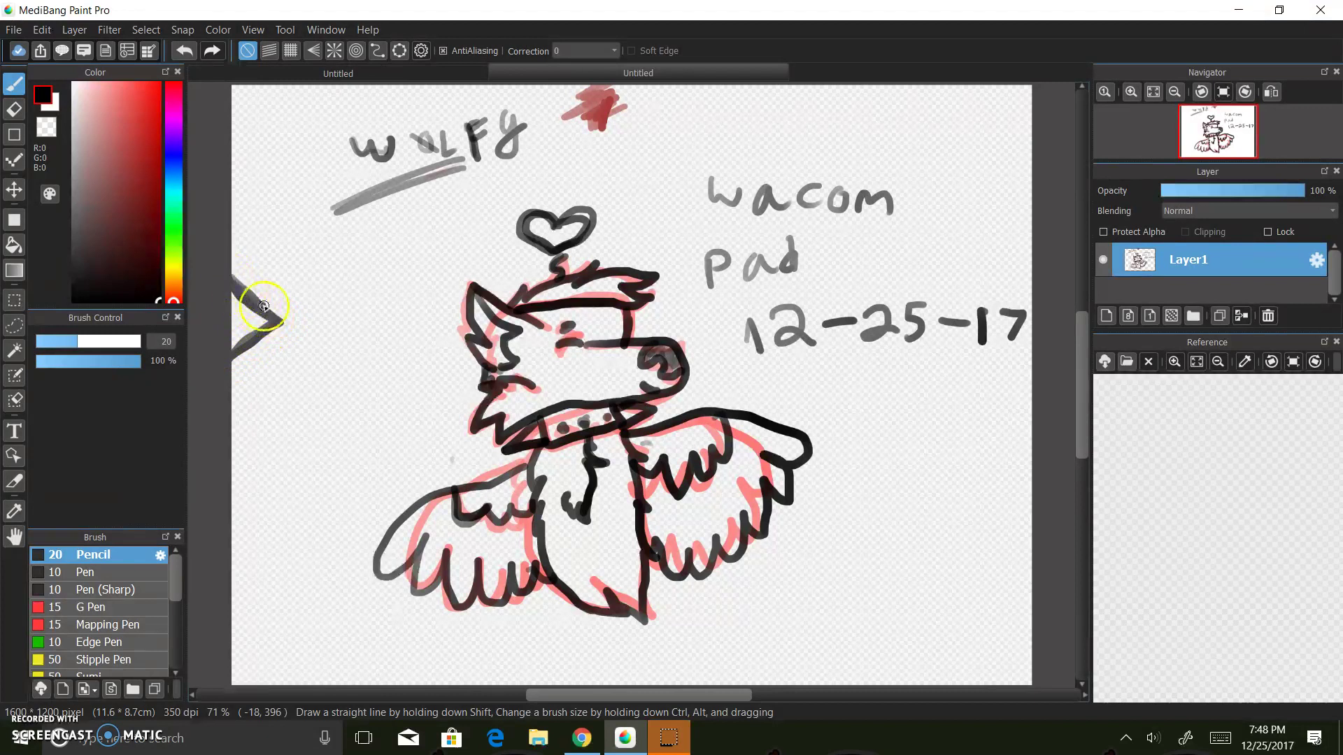
mouse_move(283, 320)
mouse_down()
mouse_move(220, 371)
mouse_move(278, 319)
mouse_move(231, 289)
mouse_move(284, 321)
mouse_move(229, 363)
mouse_move(275, 319)
mouse_move(233, 293)
mouse_move(283, 328)
mouse_move(231, 365)
mouse_move(278, 322)
mouse_move(230, 291)
mouse_move(283, 324)
mouse_move(240, 354)
mouse_move(279, 323)
mouse_move(235, 347)
mouse_move(271, 314)
mouse_move(210, 327)
mouse_move(249, 318)
mouse_move(237, 306)
mouse_move(237, 346)
mouse_move(256, 319)
mouse_up()
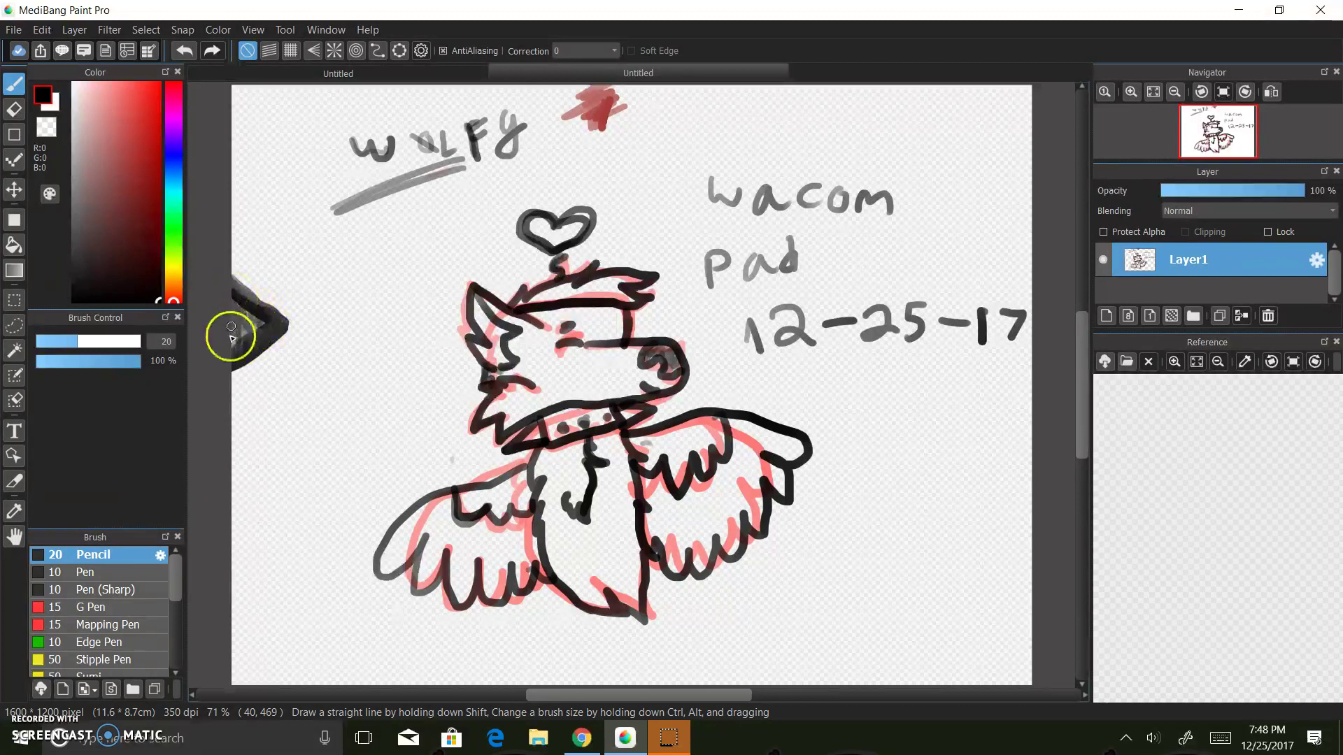
mouse_move(241, 323)
mouse_down()
mouse_move(252, 306)
mouse_move(280, 323)
mouse_up()
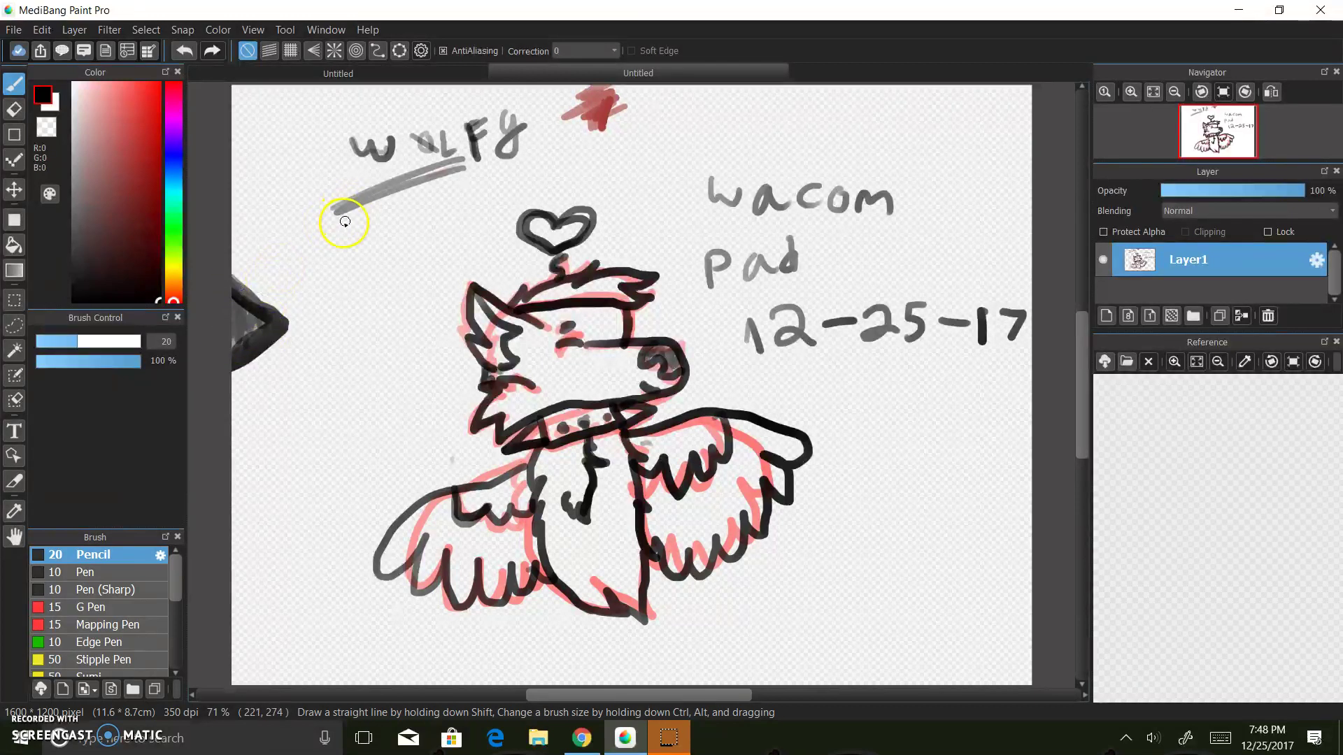
mouse_move(326, 209)
mouse_down()
mouse_move(458, 166)
mouse_move(287, 242)
mouse_up()
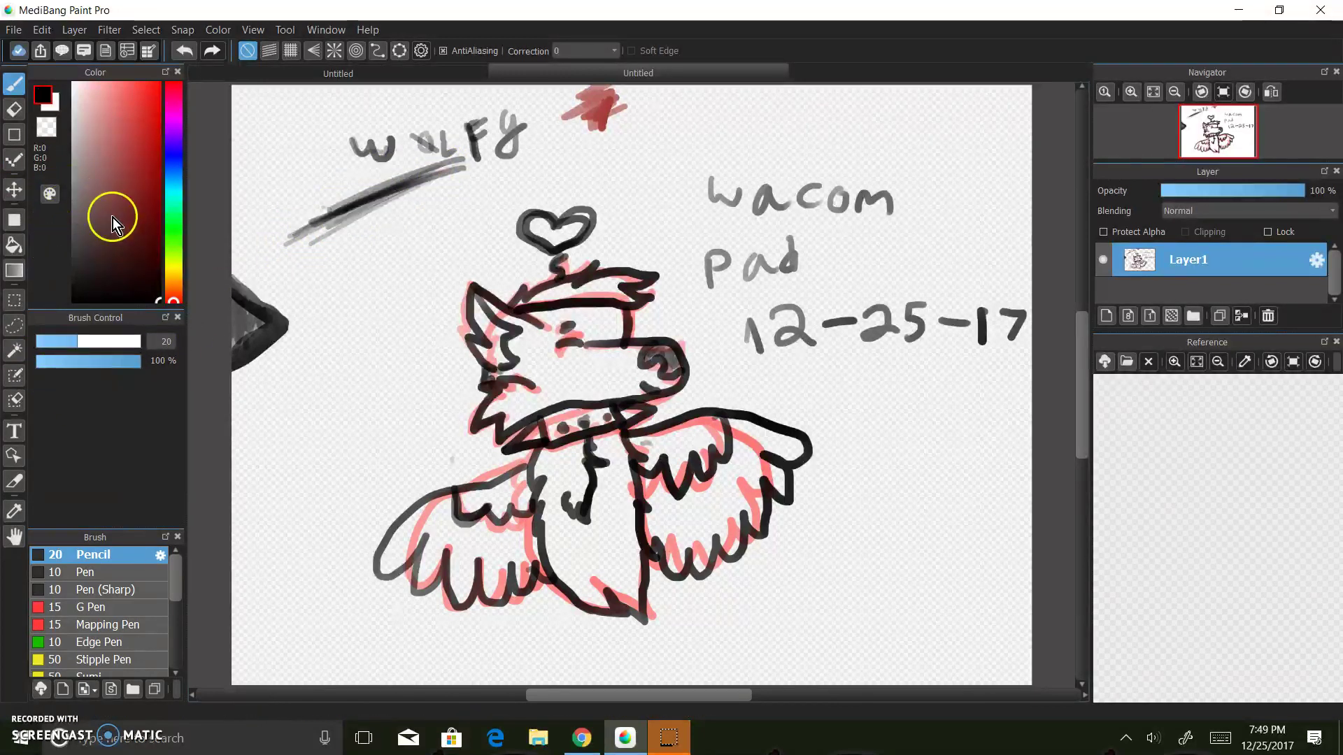
Step: Switch to the Eraser and set its size to 1
click(16, 131)
click(17, 113)
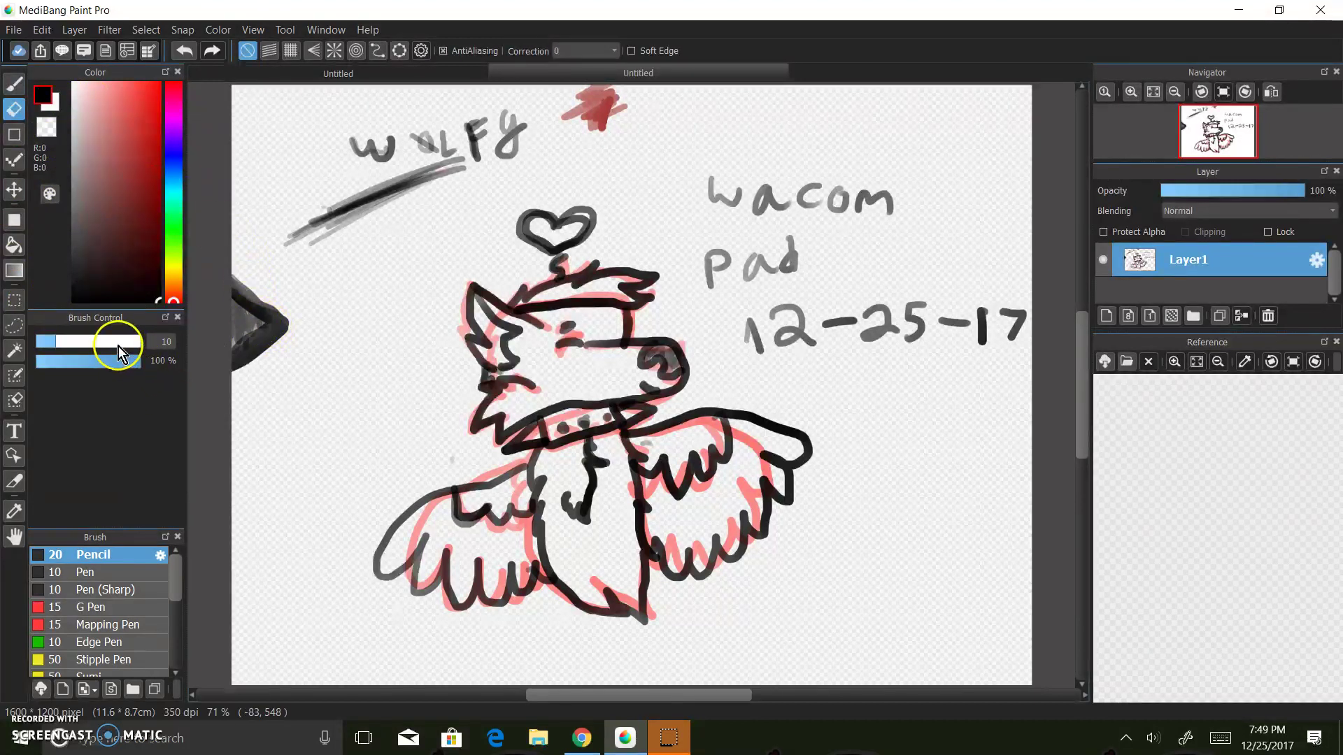
mouse_move(190, 345)
mouse_down()
mouse_move(246, 328)
mouse_move(256, 360)
mouse_move(248, 312)
mouse_move(270, 333)
mouse_move(247, 377)
mouse_move(232, 291)
mouse_move(279, 317)
mouse_up()
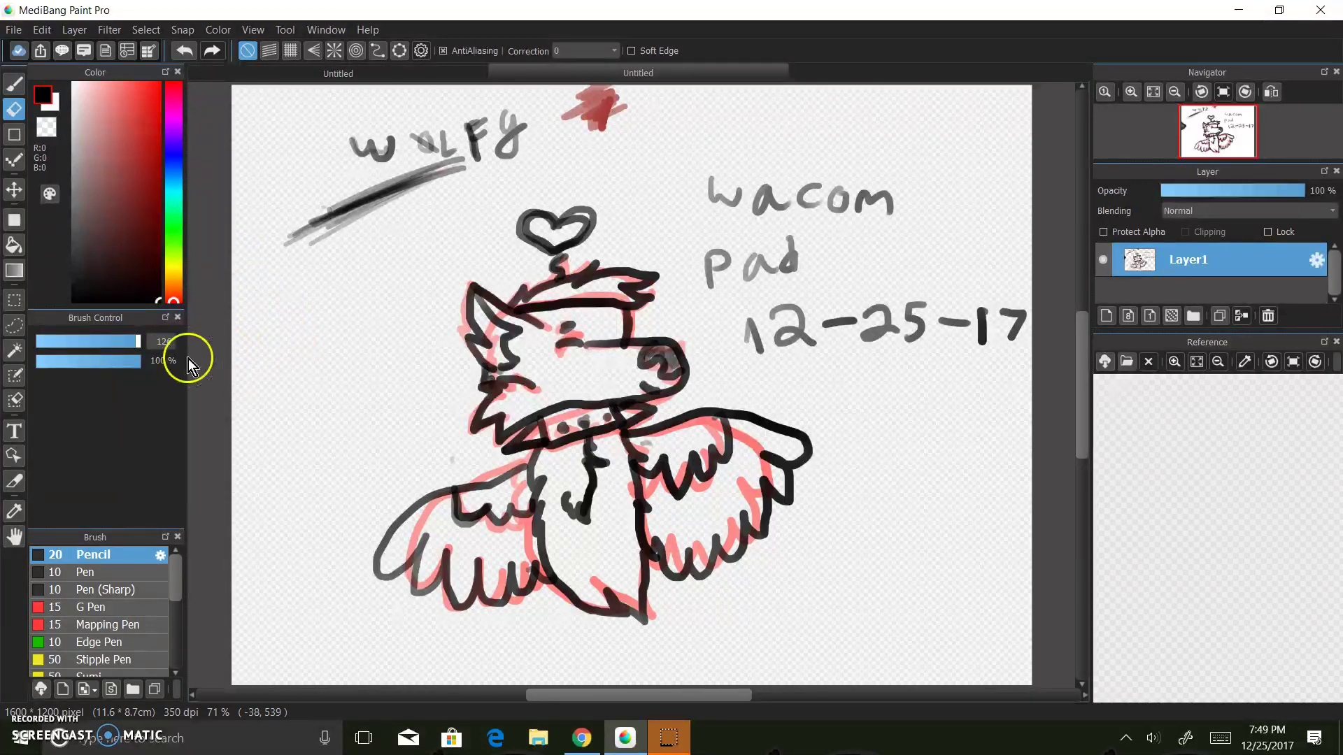
drag(127, 346, 36, 343)
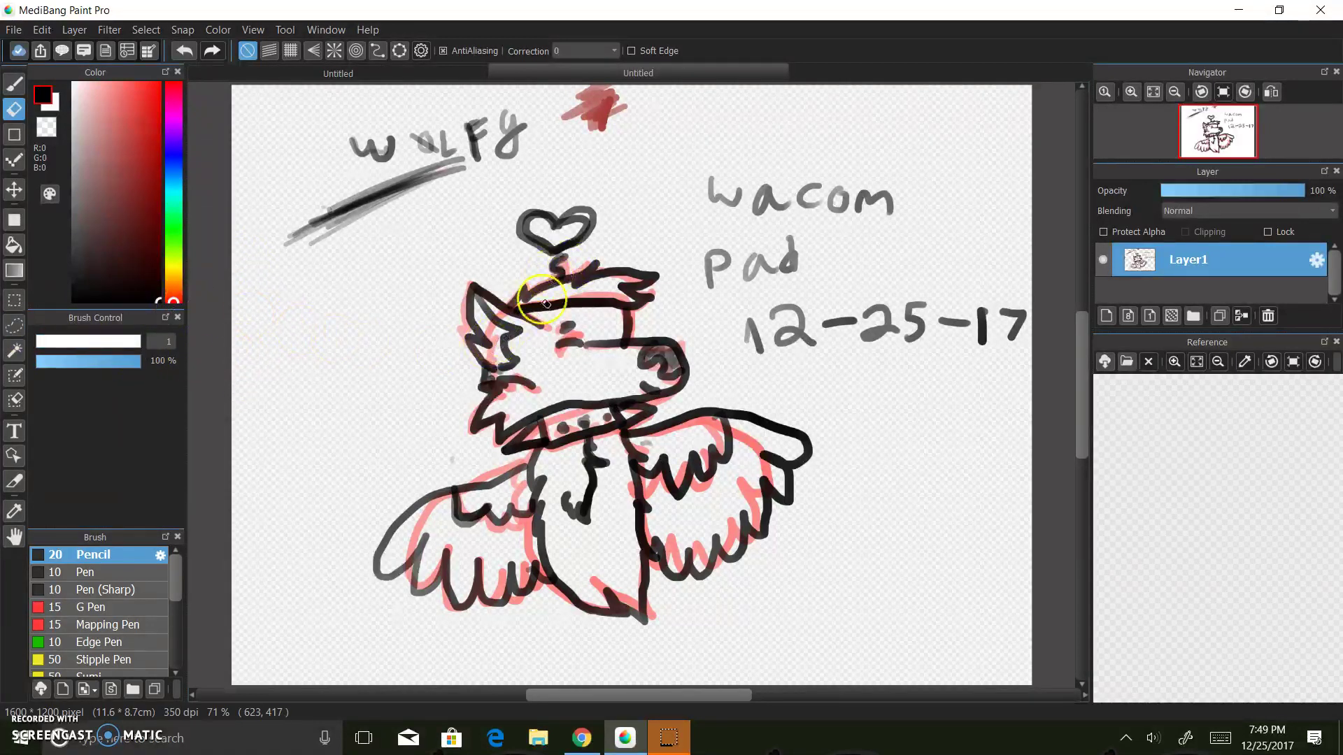